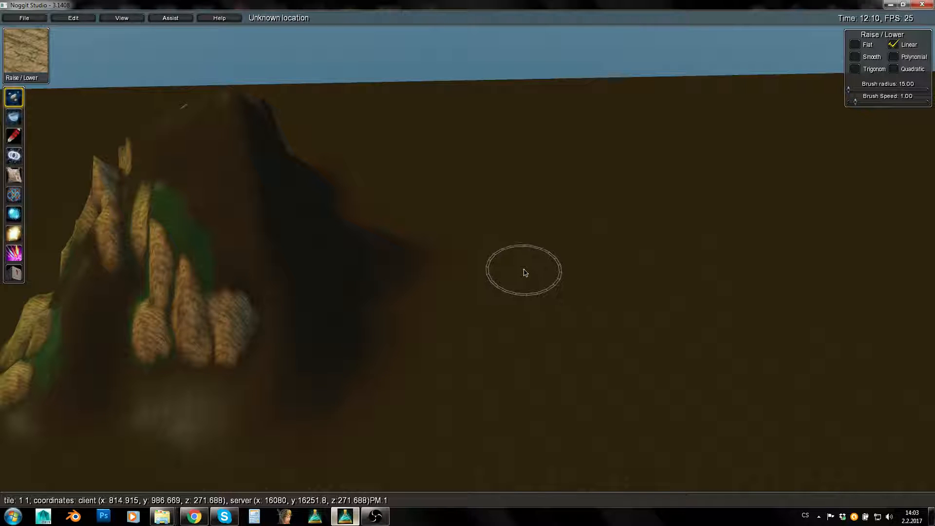
Step: Raise a new mountain mass on the empty ground beside the existing mountain, using Raise/Lower with brush radius 24.13 and speed 5.67
key("d")
right_click_drag(593, 270, 478, 278)
key("w")
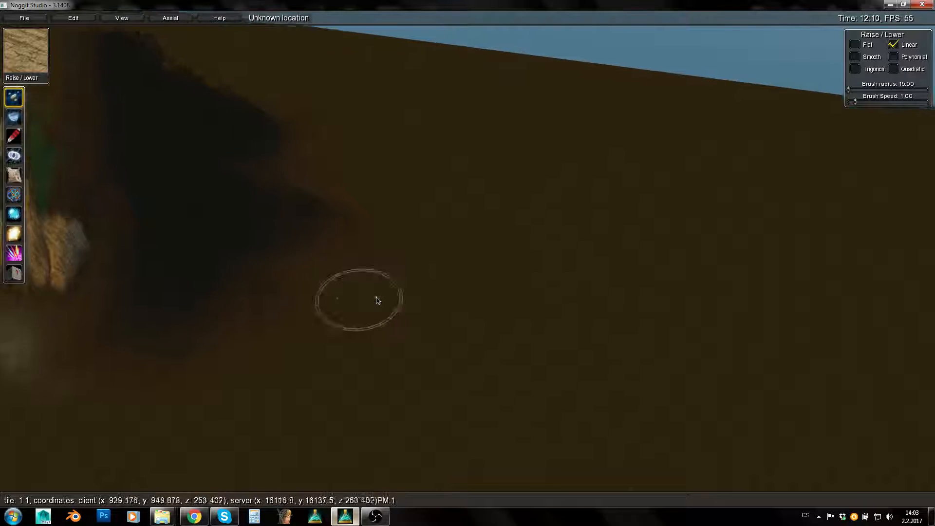
right_click_drag(374, 294, 458, 232)
key("s")
key("e")
key("w")
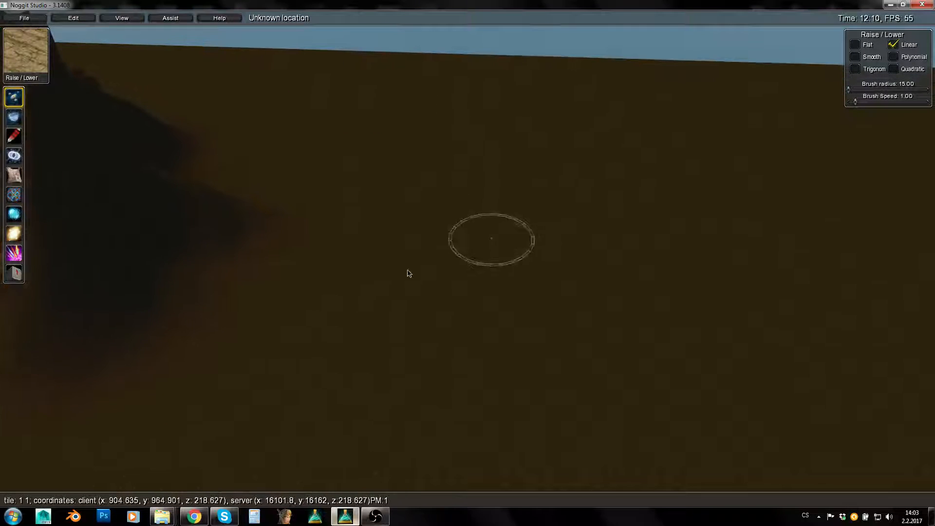
mouse_move(407, 274)
left_mouse_down("alt")
mouse_move(463, 292)
mouse_move(578, 296)
left_mouse_up("alt")
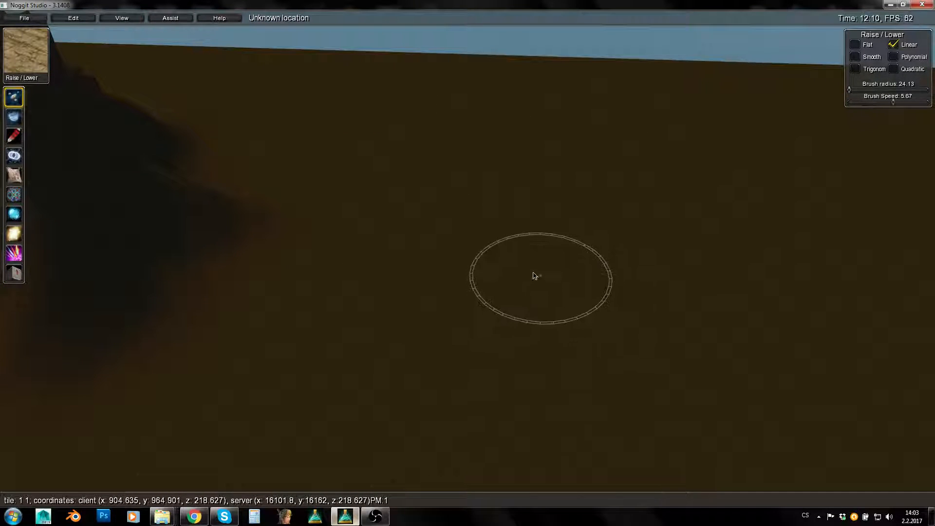
mouse_move(537, 273)
left_mouse_down()
mouse_move(536, 252)
mouse_move(560, 225)
mouse_move(620, 233)
mouse_move(609, 221)
mouse_move(613, 263)
mouse_move(665, 292)
mouse_move(580, 312)
mouse_move(699, 267)
mouse_move(643, 209)
mouse_move(695, 309)
mouse_move(590, 267)
mouse_move(490, 321)
mouse_move(606, 355)
mouse_move(636, 409)
mouse_move(620, 245)
mouse_move(659, 259)
mouse_move(774, 371)
mouse_move(776, 356)
mouse_move(664, 219)
mouse_move(469, 292)
mouse_move(484, 265)
mouse_move(424, 333)
mouse_move(457, 305)
mouse_move(438, 342)
mouse_move(473, 290)
mouse_move(568, 225)
left_mouse_up()
key("s")
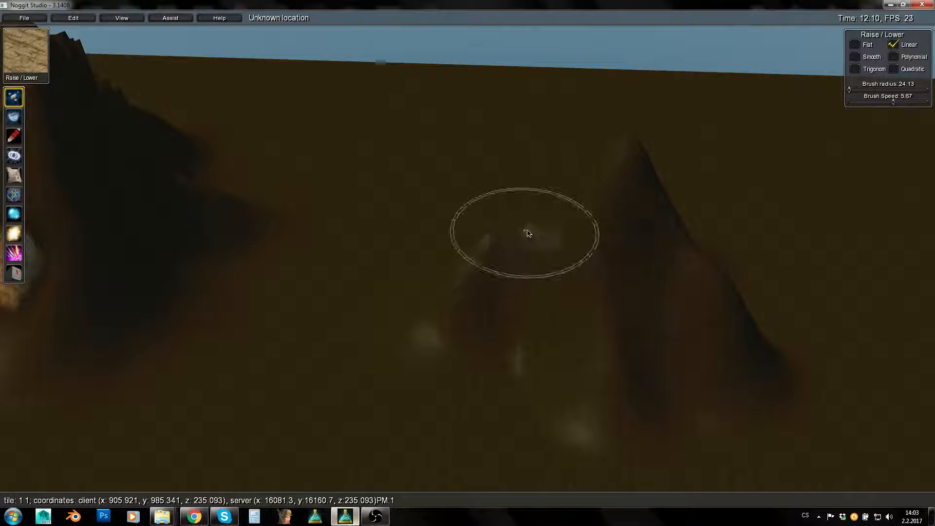
Step: Examine the shape and rock texturing of the finished reference mountain from several sides
key("a")
mouse_move(526, 258)
right_mouse_down()
mouse_move(505, 265)
mouse_move(407, 195)
mouse_move(601, 130)
mouse_move(96, 229)
mouse_move(391, 286)
mouse_move(515, 292)
right_mouse_up()
key("w")
key("s")
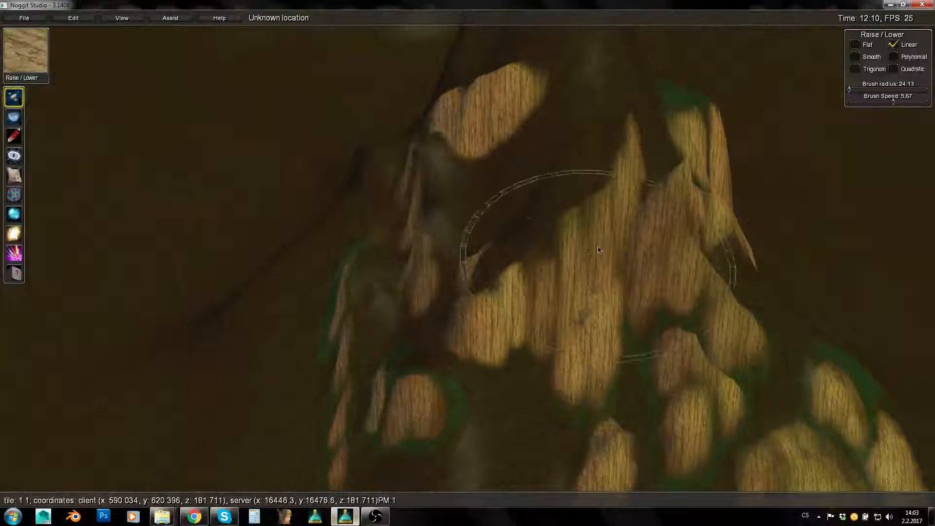
right_click_drag(653, 236, 436, 299)
key("d")
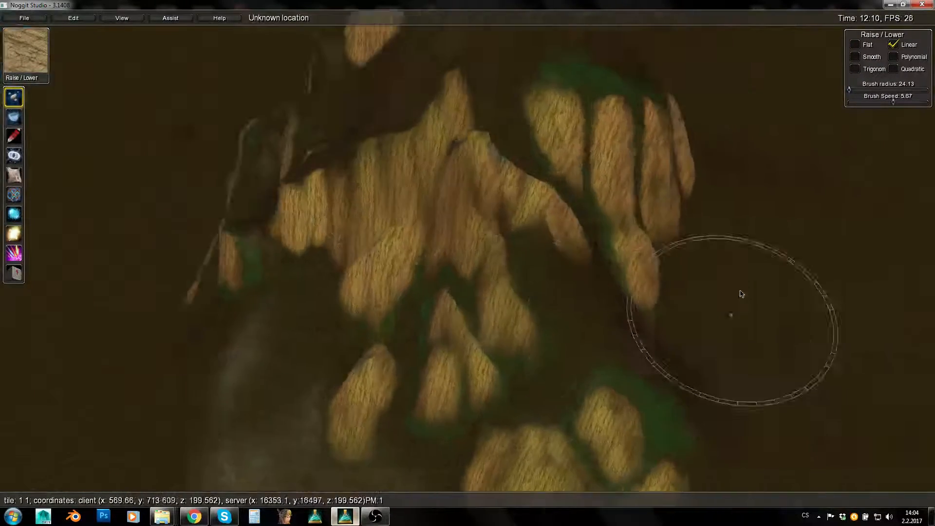
right_click_drag(740, 294, 486, 196)
mouse_move(589, 278)
right_mouse_down()
mouse_move(494, 311)
mouse_move(488, 322)
right_mouse_up()
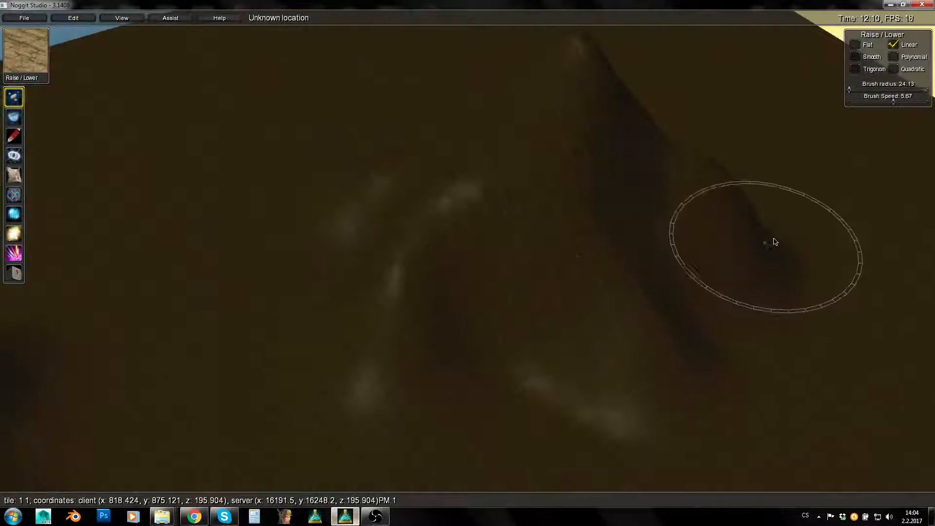
Step: Reduce the Raise/Lower brush to radius 4.47 and speed 2.57 for detailing the upper part of the new mountain
key("d")
right_click_drag(773, 242, 530, 198)
left_click_drag(530, 198, 496, 229, "alt")
right_click_drag(496, 229, 566, 223)
key("w")
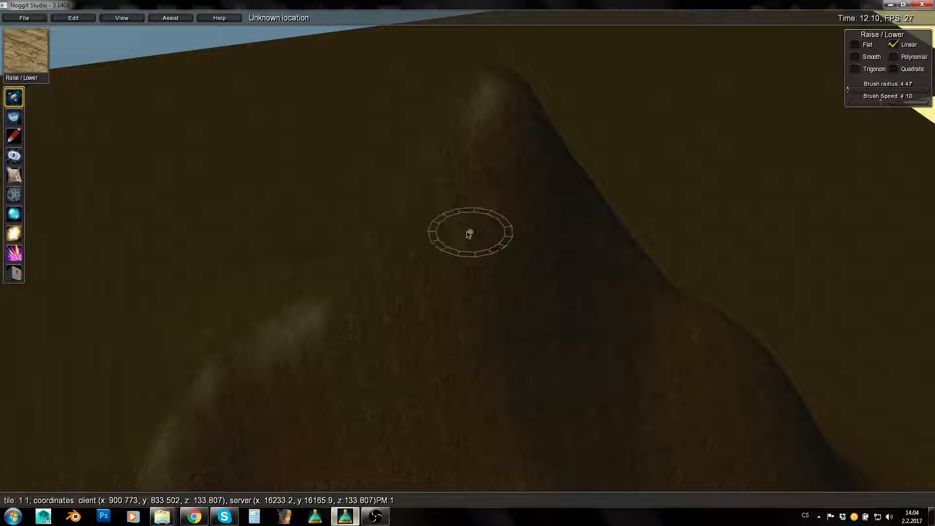
right_click_drag(421, 226, 457, 216)
key("a")
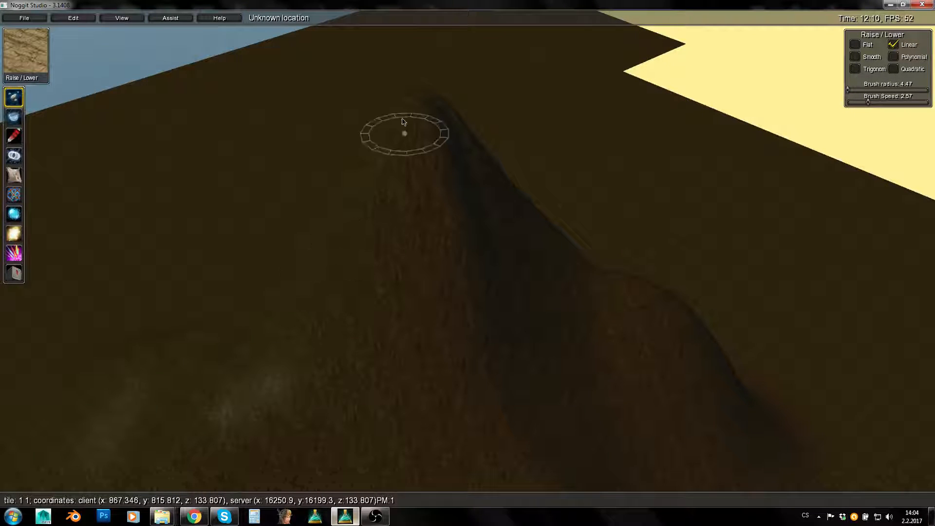
Step: Raise the new mountain's summit into a tall, sharp peak, filling the gap between the two small tips
key("d")
key("e")
mouse_move(548, 253)
right_mouse_down()
mouse_move(492, 246)
mouse_move(201, 331)
right_mouse_up()
key("q")
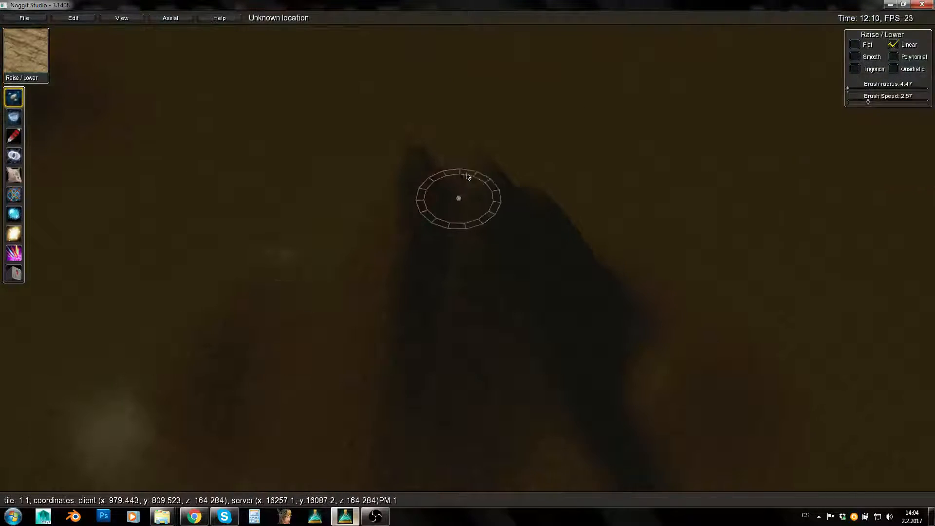
mouse_move(467, 181)
left_mouse_down("shift")
mouse_move(441, 161)
mouse_move(482, 210)
mouse_move(434, 157)
mouse_move(424, 162)
left_mouse_up("shift")
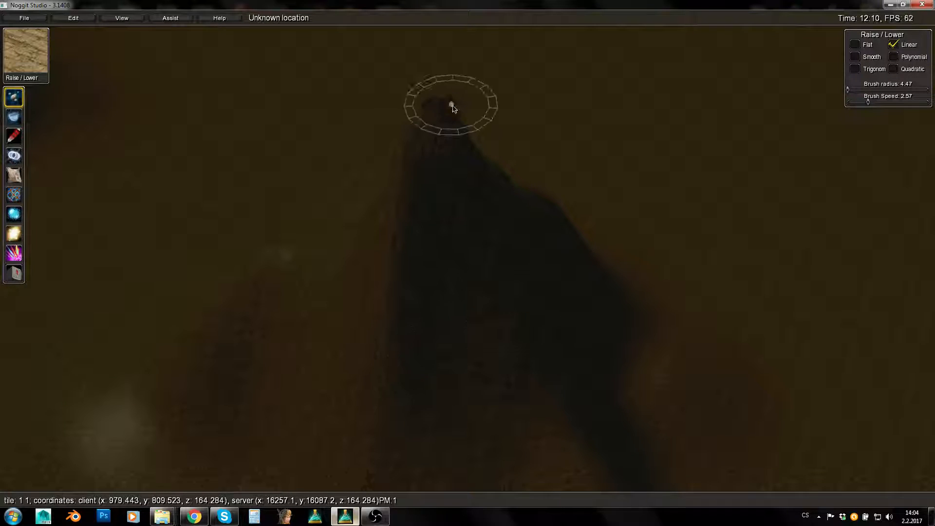
left_click(452, 106, "shift")
key("a")
right_click_drag(329, 202, 638, 218)
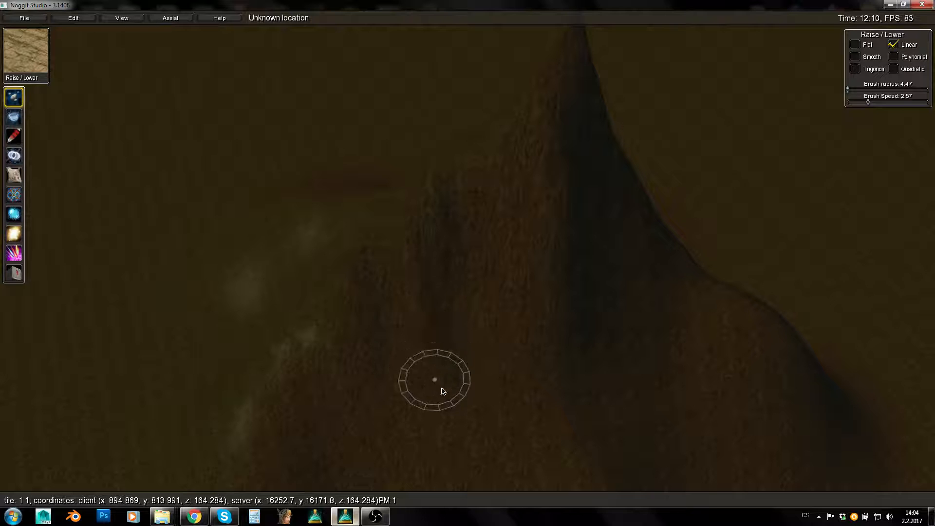
Step: Raise narrow rocky ridges on the upper slope and on the shoulder beside the main peak
key("s")
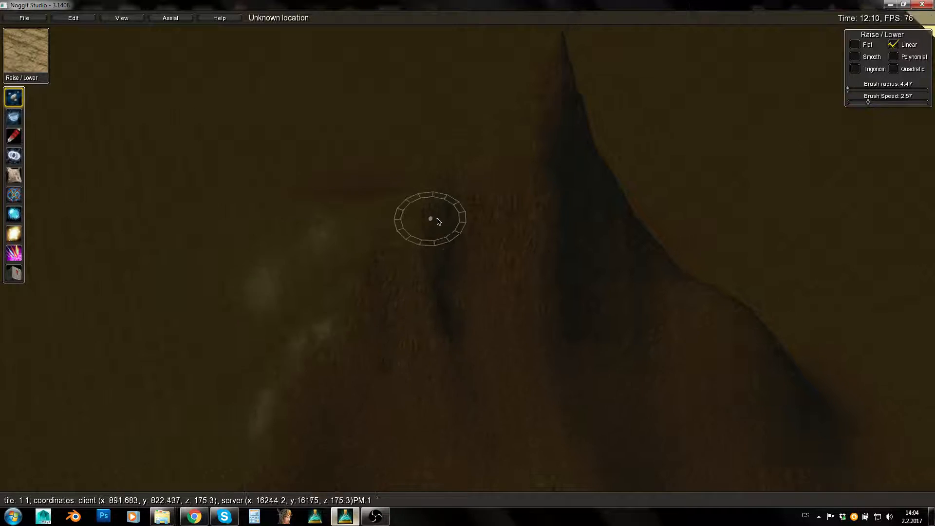
key("w")
right_click_drag(494, 218, 599, 241)
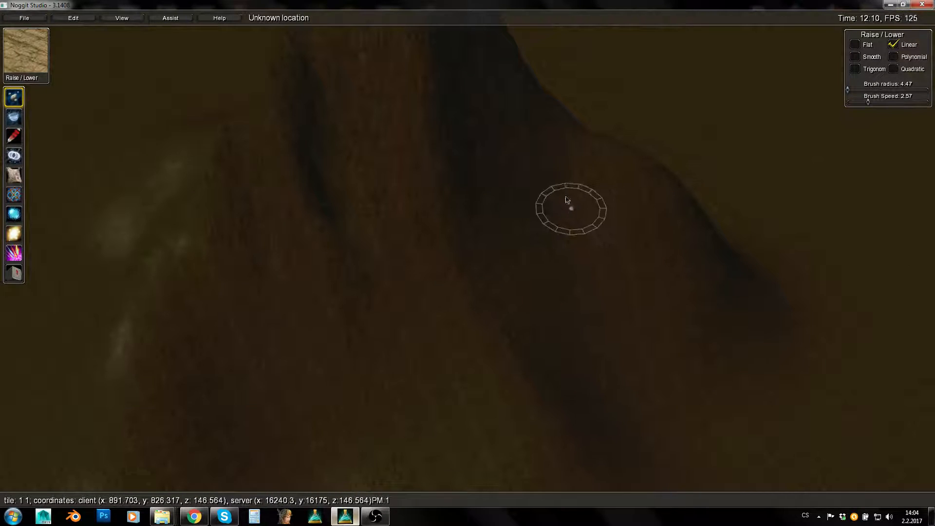
Step: Blur the new shoulder ridge with Flatten/Blur, using Flat falloff, brush radius 4.93 and speed 4.10
key("2")
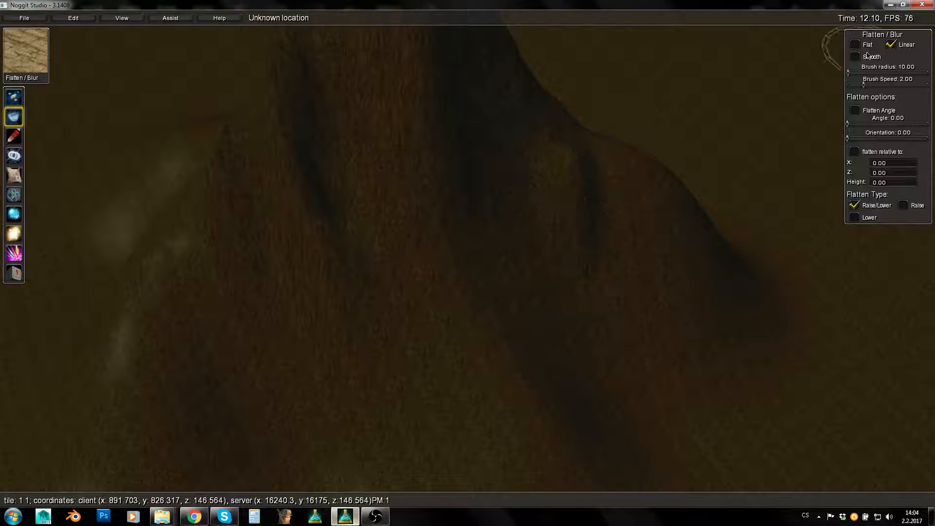
left_click_drag(703, 168, 588, 207, "alt")
key("space")
left_click_drag(590, 207, 628, 206)
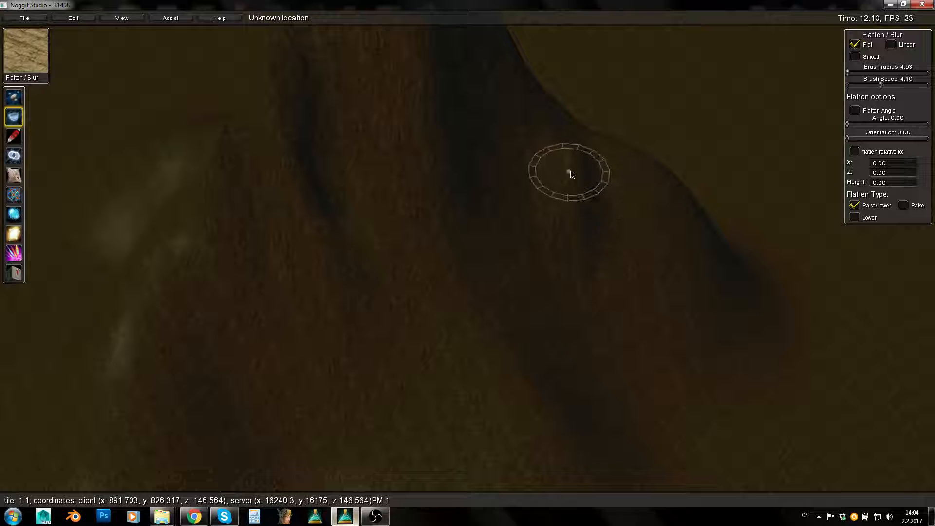
Step: Raise the shoulder ridge further and rework its slope with the Flatten/Blur brush
key("1")
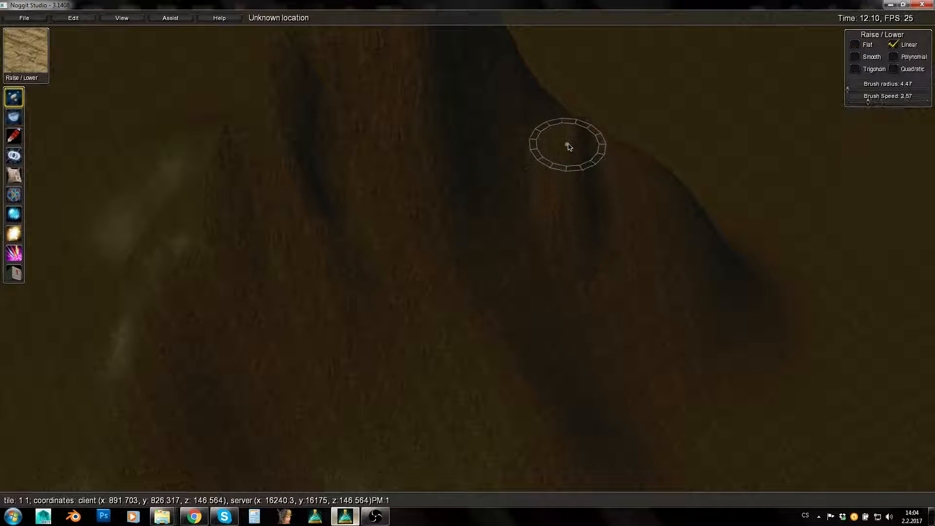
key("2")
mouse_move(567, 139)
left_mouse_down("shift")
mouse_move(548, 146)
mouse_move(536, 217)
mouse_move(479, 289)
mouse_move(481, 336)
mouse_move(519, 273)
mouse_move(526, 221)
mouse_move(493, 304)
mouse_move(513, 282)
mouse_move(548, 198)
mouse_move(481, 297)
left_mouse_up("shift")
Step: Raise a narrow ridge on the mountain's front slope and level it with the Flatten/Blur brush at radius 5.07
key("s")
mouse_move(481, 297)
right_mouse_down()
mouse_move(411, 294)
mouse_move(491, 261)
mouse_move(442, 260)
right_mouse_up()
key("w")
key("1")
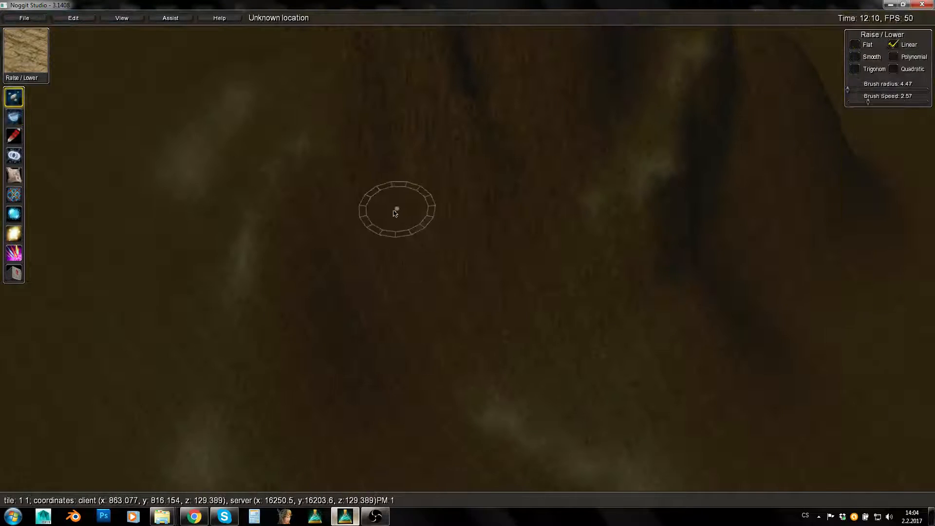
key("2")
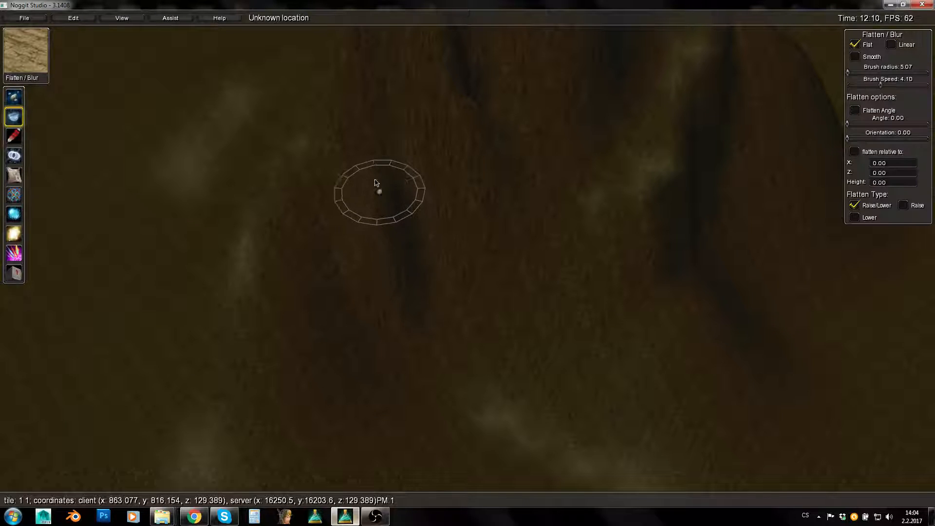
mouse_move(393, 207)
left_mouse_down("shift")
mouse_move(407, 215)
mouse_move(355, 221)
mouse_move(430, 231)
mouse_move(402, 207)
mouse_move(467, 268)
mouse_move(488, 304)
left_mouse_up("shift")
Step: Raise another bump lower on the front slope and flatten it into the surrounding rock
key("1")
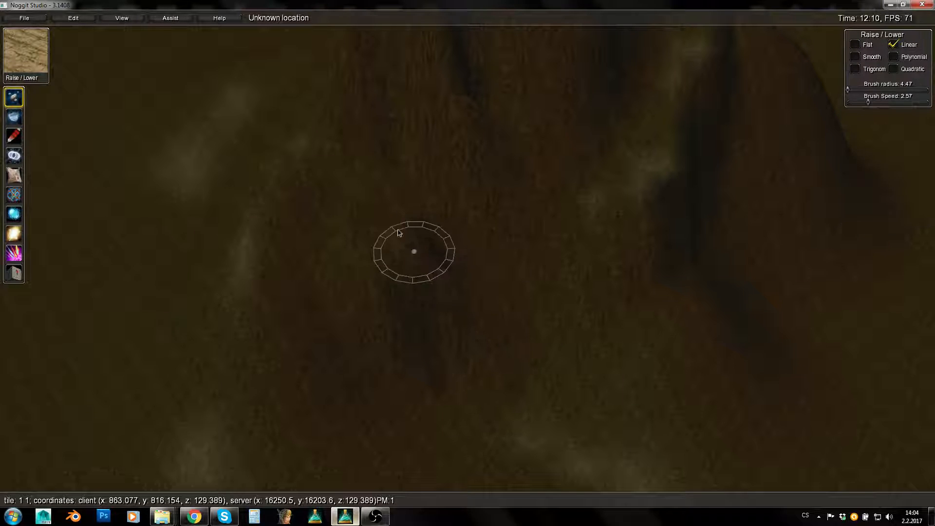
key("2")
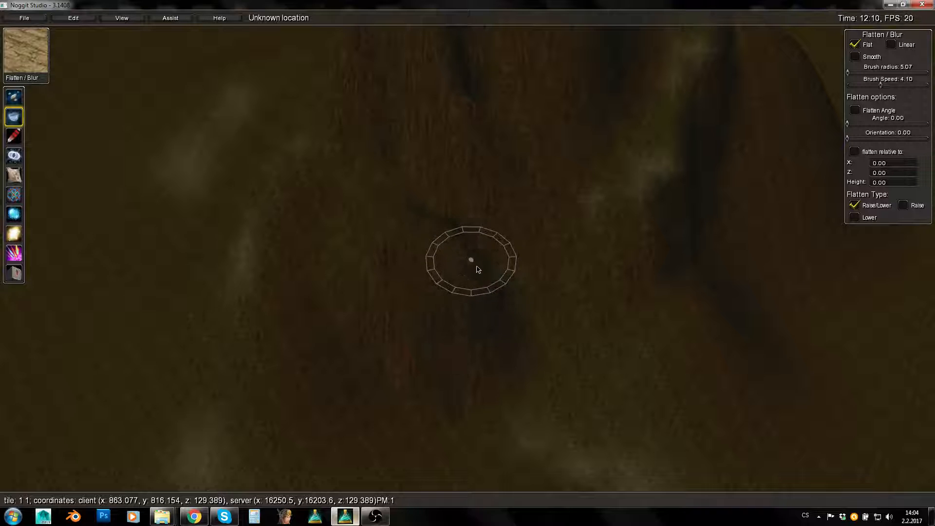
mouse_move(477, 258)
left_mouse_down("shift")
mouse_move(530, 315)
mouse_move(407, 232)
mouse_move(501, 307)
mouse_move(527, 337)
mouse_move(441, 245)
mouse_move(548, 370)
mouse_move(481, 284)
mouse_move(534, 368)
mouse_move(524, 338)
mouse_move(439, 244)
mouse_move(554, 398)
mouse_move(574, 311)
mouse_move(567, 351)
left_mouse_up("shift")
Step: Build rocky spurs and grooves at the mountain's foot using Raise/Lower with brush radius 4.80 and speed 3.37
key("s")
mouse_move(567, 352)
right_mouse_down()
mouse_move(599, 287)
mouse_move(549, 213)
right_mouse_up()
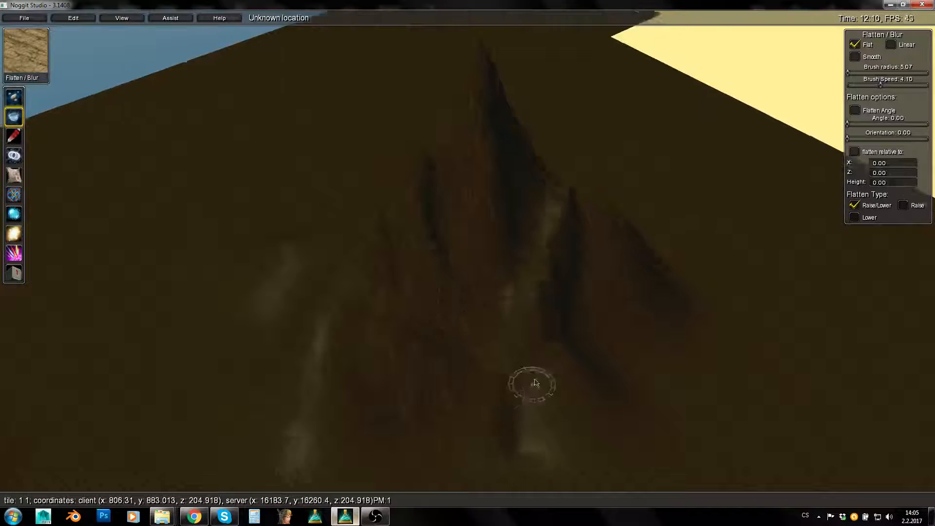
key("e")
key("1")
key("w")
key("d")
mouse_move(563, 240)
left_mouse_down("shift")
mouse_move(541, 324)
mouse_move(619, 209)
left_mouse_up("shift")
mouse_move(620, 263)
left_mouse_down()
mouse_move(615, 248)
mouse_move(655, 276)
mouse_move(565, 256)
mouse_move(539, 342)
mouse_move(614, 303)
mouse_move(648, 326)
mouse_move(579, 209)
mouse_move(579, 277)
mouse_move(533, 329)
mouse_move(606, 268)
mouse_move(650, 341)
mouse_move(619, 277)
mouse_move(635, 361)
mouse_move(568, 340)
mouse_move(615, 292)
mouse_move(628, 239)
mouse_move(646, 245)
left_mouse_up()
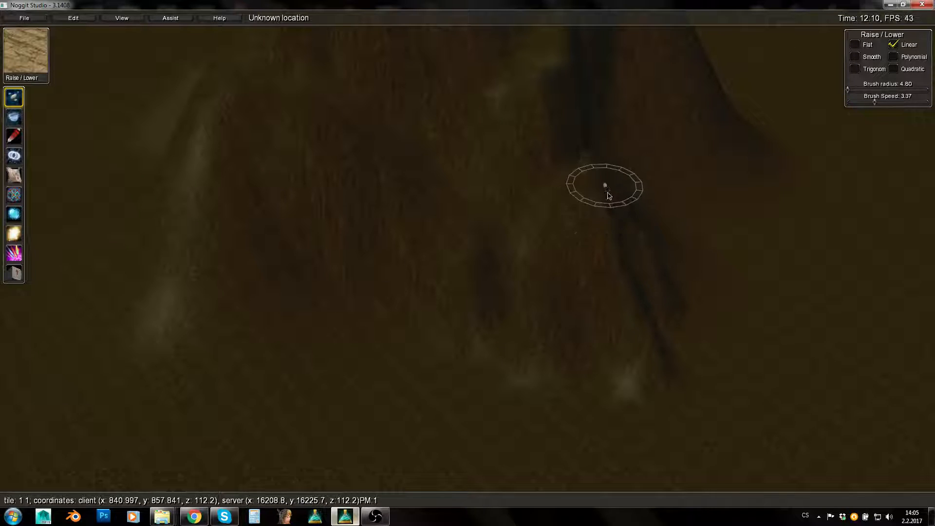
Step: Switch to 3D Paint and reduce the texture brush radius to 5.20 over the flat ground near the mountain
key("s")
right_click_drag(531, 151, 612, 213)
key("w")
key("w")
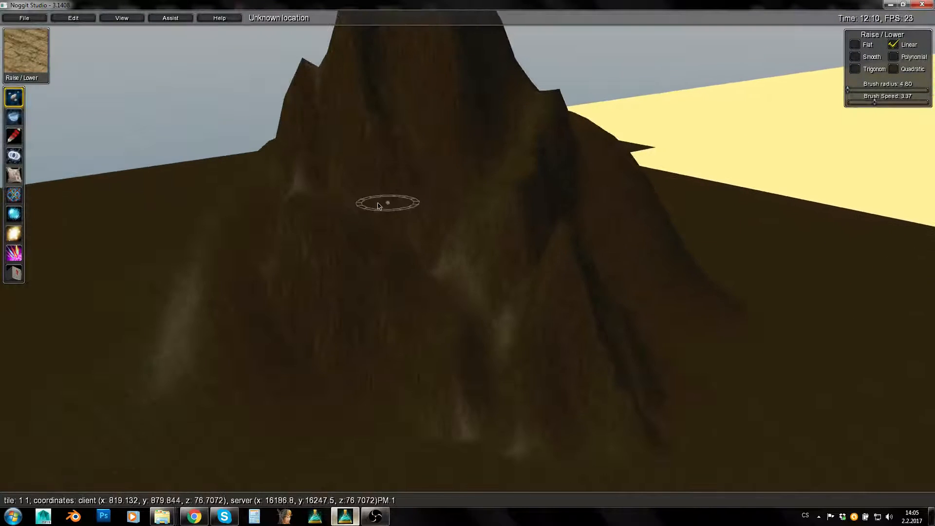
mouse_move(380, 206)
right_mouse_down()
mouse_move(444, 267)
mouse_move(452, 309)
right_mouse_up()
key("3")
key("a")
key("s")
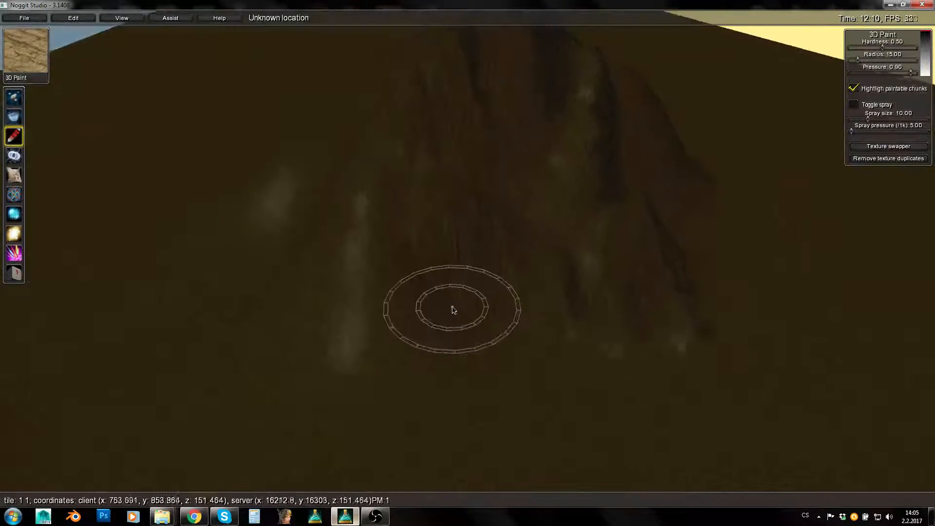
key("w")
key("s")
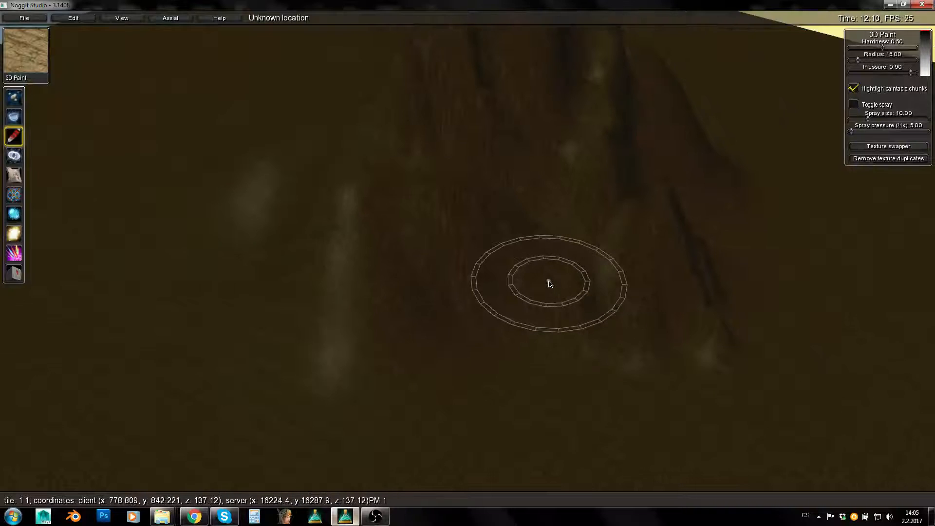
key("w")
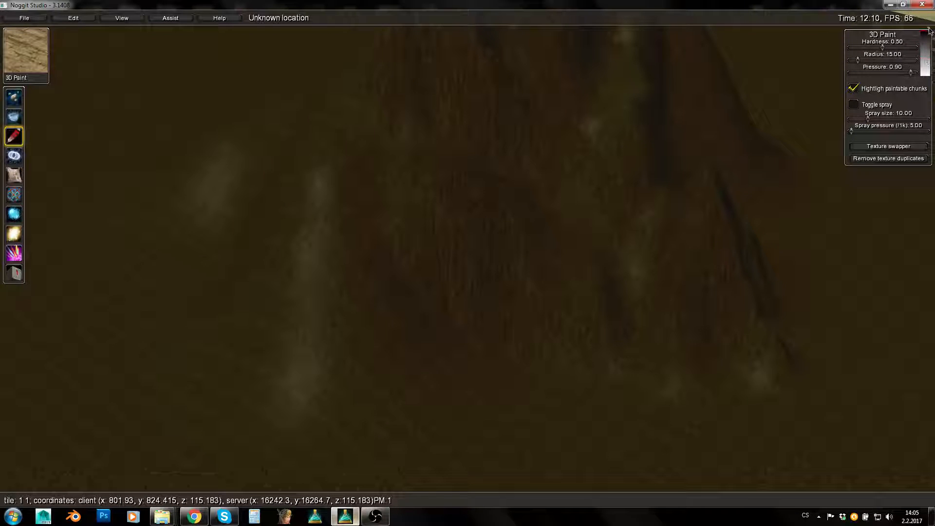
right_click_drag(721, 129, 611, 265)
key("s")
left_click_drag(594, 288, 521, 296, "alt")
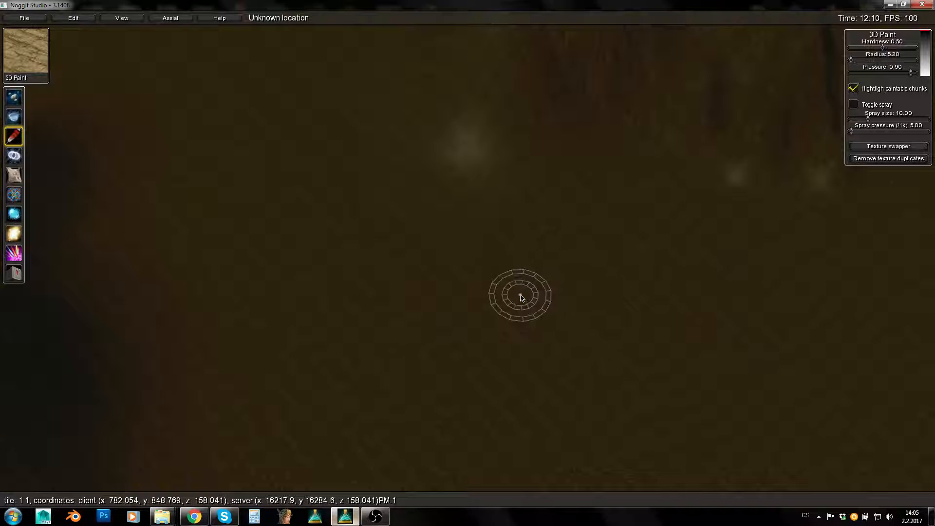
Step: Paint a row of rock-texture test patches on the flat ground at progressively weaker strength, reducing the brush radius to 3.60
right_click_drag(576, 295, 507, 320)
key("w")
left_click_drag(337, 246, 302, 292)
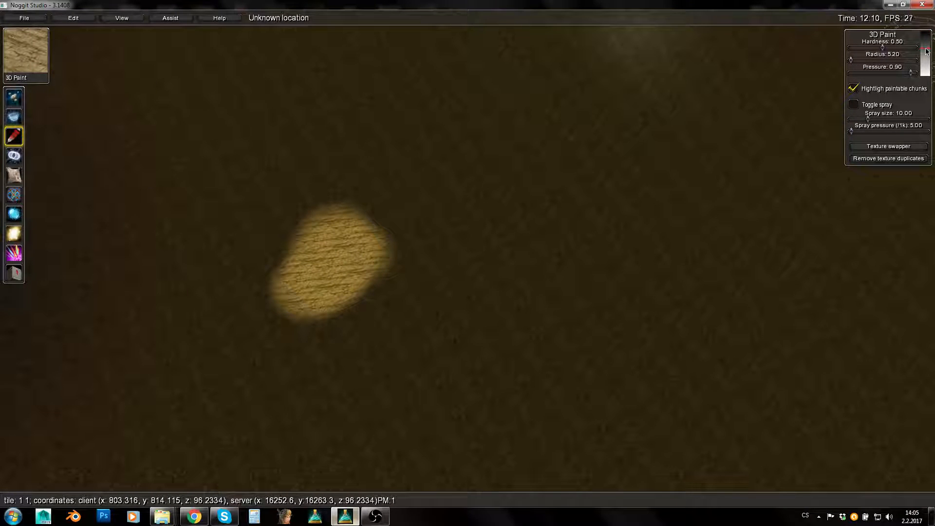
mouse_move(501, 309)
left_mouse_down()
mouse_move(473, 271)
mouse_move(495, 287)
left_mouse_up()
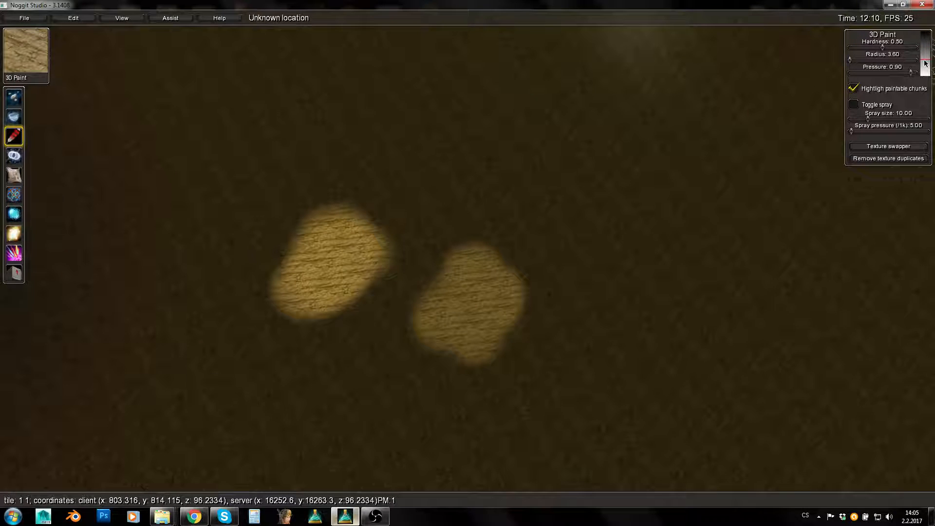
mouse_move(661, 308)
left_mouse_down()
mouse_move(626, 312)
mouse_move(712, 308)
left_mouse_up()
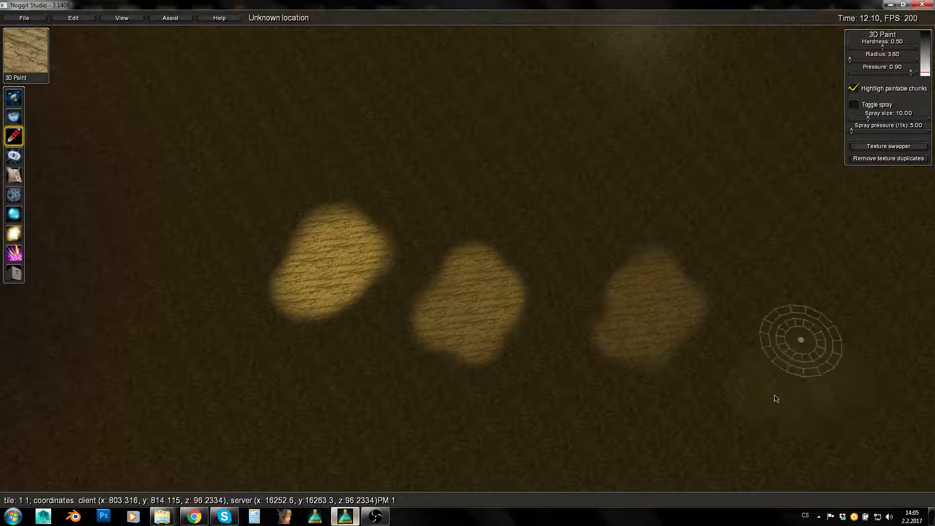
key("s")
key("d")
key("a")
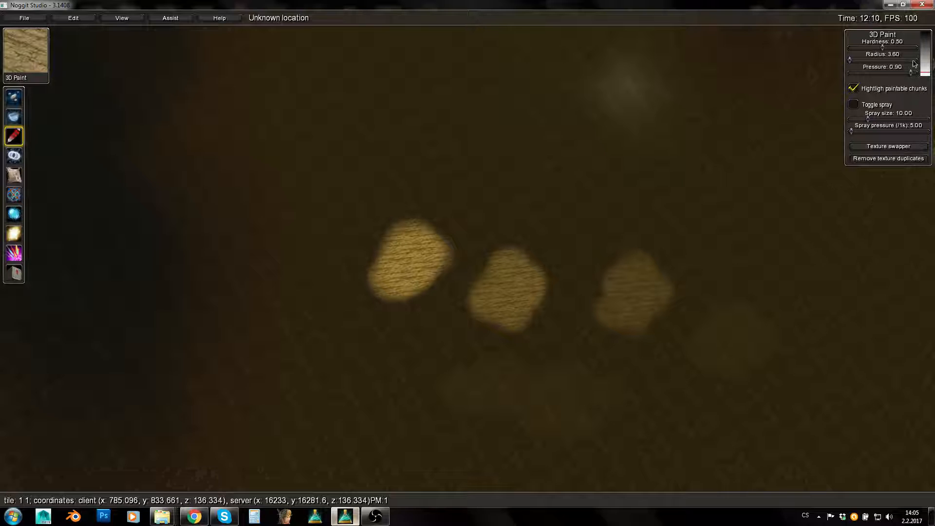
Step: Reduce the texture brush to radius 2.00 and pressure 0.30 for the rock ledge at the mountain's front foot
mouse_move(926, 24)
right_mouse_down()
mouse_move(332, 272)
mouse_move(334, 293)
mouse_move(470, 247)
right_mouse_up()
key("w")
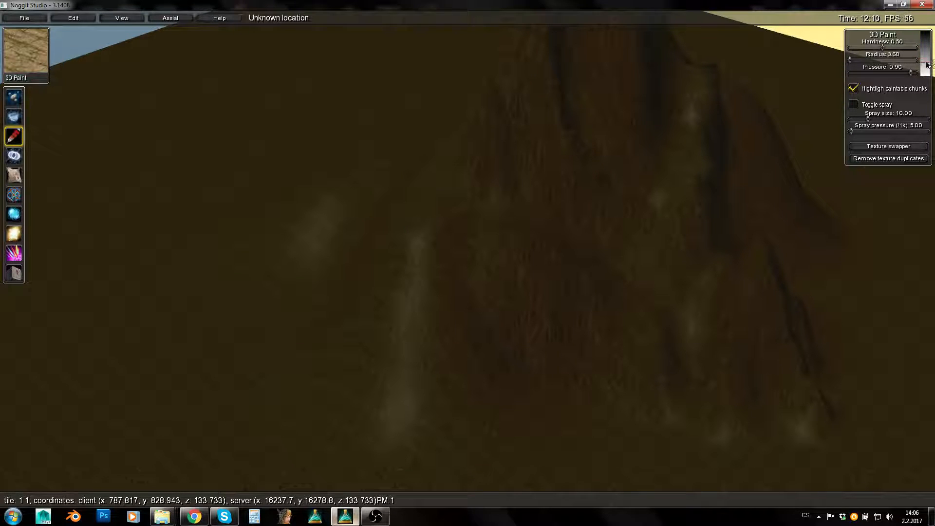
key("s")
key("w")
left_click_drag(467, 267, 465, 267, "alt")
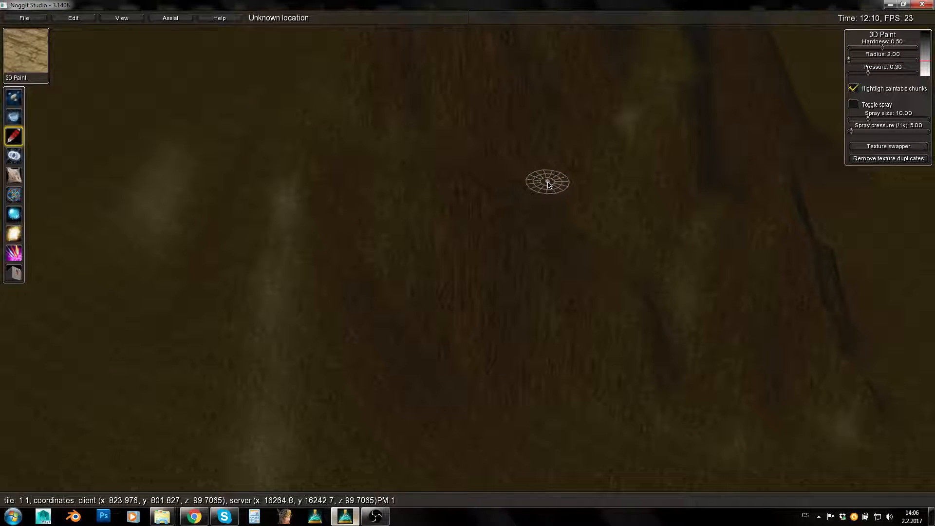
key("s")
key("w")
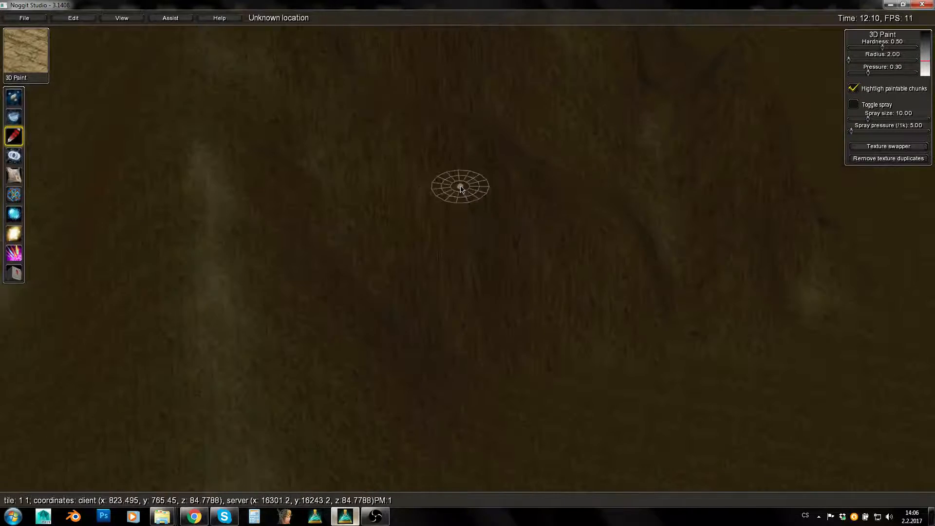
right_click_drag(461, 188, 402, 156)
key("w")
key("s")
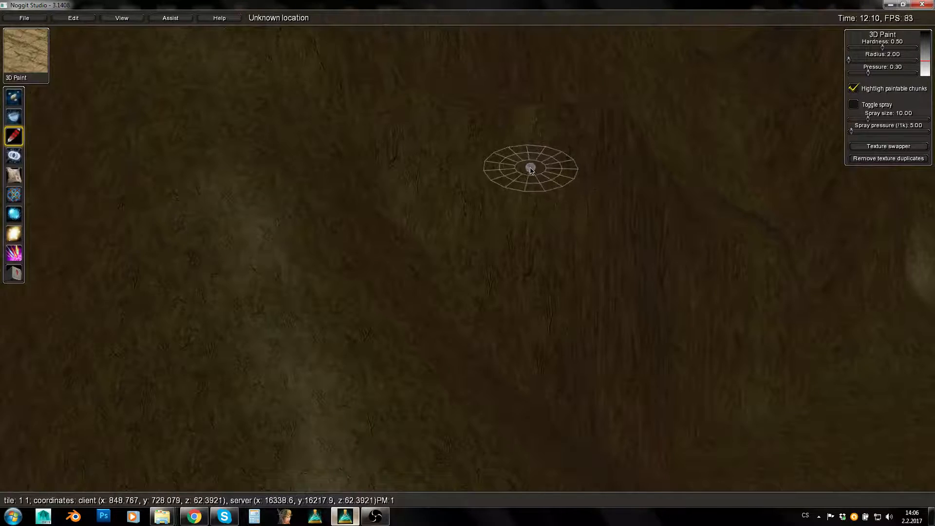
Step: Paint rock texture in downward strokes along the first ribs of the lower front ledge, leaving dark grooves between them
right_click_drag(530, 170, 518, 256)
key("s")
mouse_move(420, 192)
left_mouse_down("shift")
mouse_move(487, 294)
mouse_move(438, 194)
mouse_move(486, 275)
left_mouse_up("shift")
left_click_drag(506, 332, 528, 370, "shift")
key("d")
left_click_drag(374, 190, 380, 281, "shift")
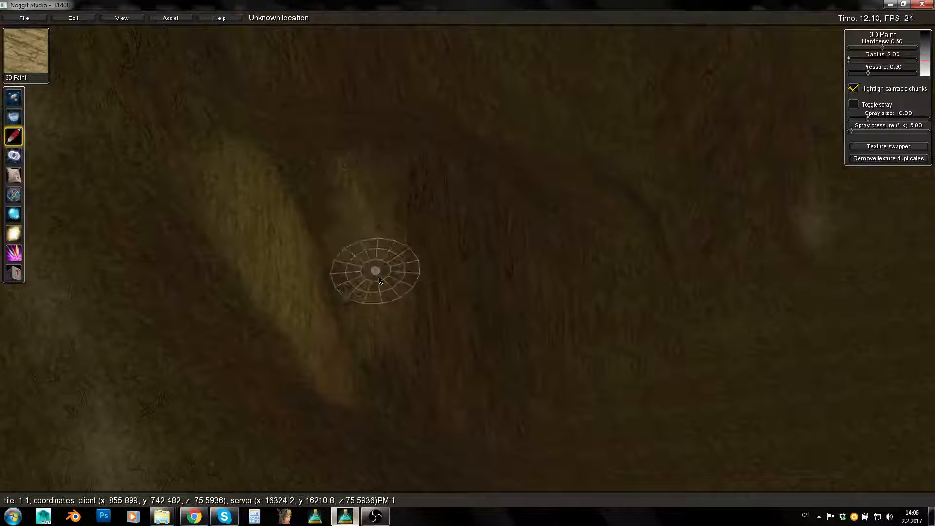
left_click_drag(363, 246, 399, 349, "shift")
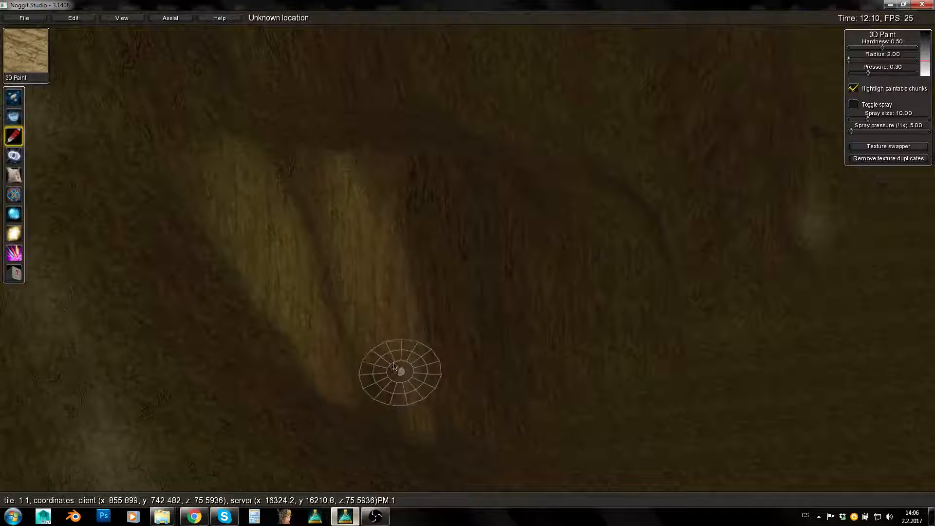
mouse_move(395, 213)
left_mouse_down("shift")
mouse_move(451, 220)
mouse_move(489, 381)
left_mouse_up("shift")
Step: Continue the rock-texture strokes across the ledge's remaining ribs to its far end, keeping dark gaps between them
key("w")
key("d")
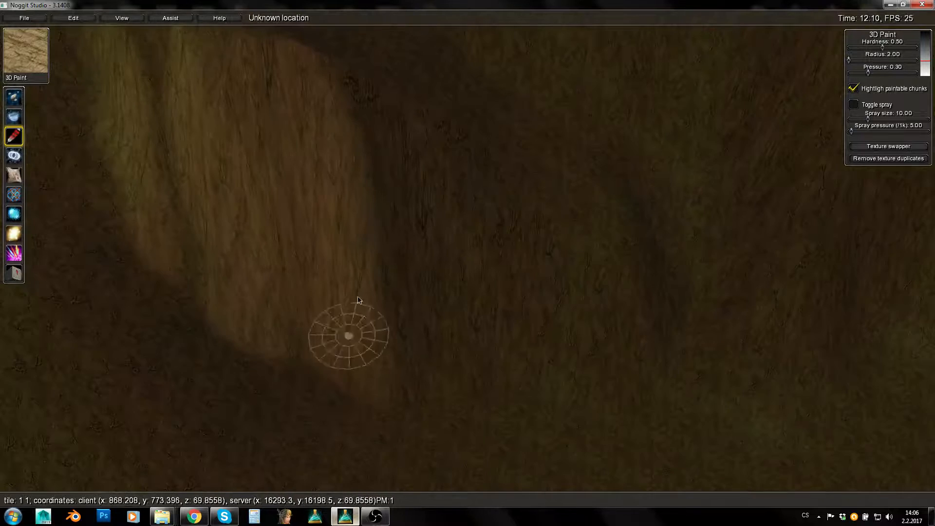
mouse_move(352, 135)
left_mouse_down("shift")
mouse_move(434, 265)
mouse_move(446, 331)
mouse_move(483, 336)
left_mouse_up("shift")
mouse_move(475, 248)
left_mouse_down("shift")
mouse_move(487, 321)
mouse_move(577, 341)
mouse_move(603, 326)
left_mouse_up("shift")
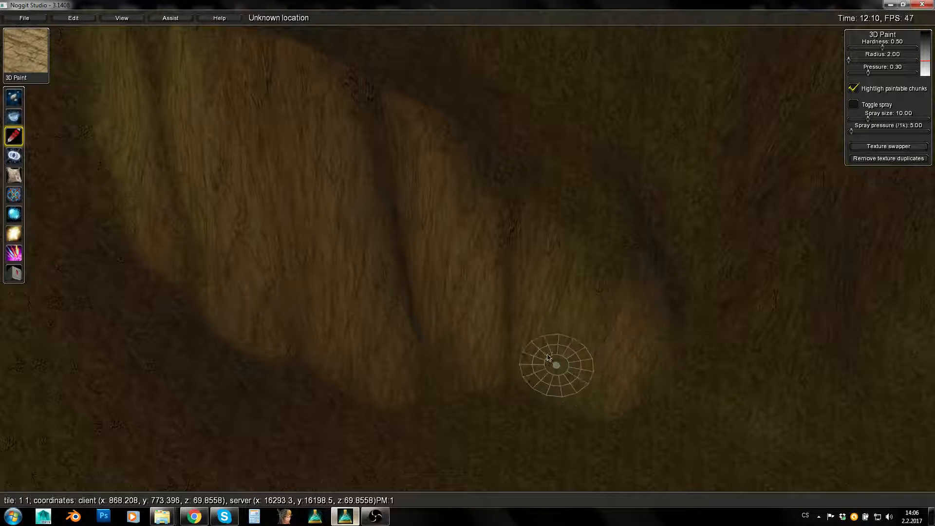
key("d")
mouse_move(651, 334)
right_mouse_down()
mouse_move(453, 349)
mouse_move(442, 285)
mouse_move(574, 346)
right_mouse_up()
key("a")
key("w")
key("s")
key("a")
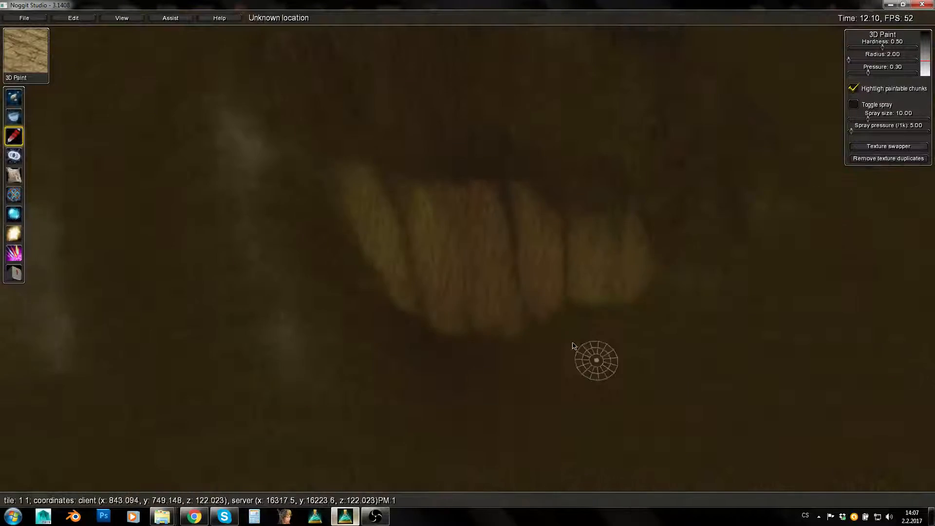
Step: Paint rock texture over the pointed spur above the ledge and the slope just behind it
right_click_drag(590, 268, 565, 218)
key("w")
mouse_move(539, 253)
left_mouse_down()
mouse_move(533, 441)
mouse_move(550, 346)
mouse_move(532, 212)
mouse_move(481, 236)
left_mouse_up()
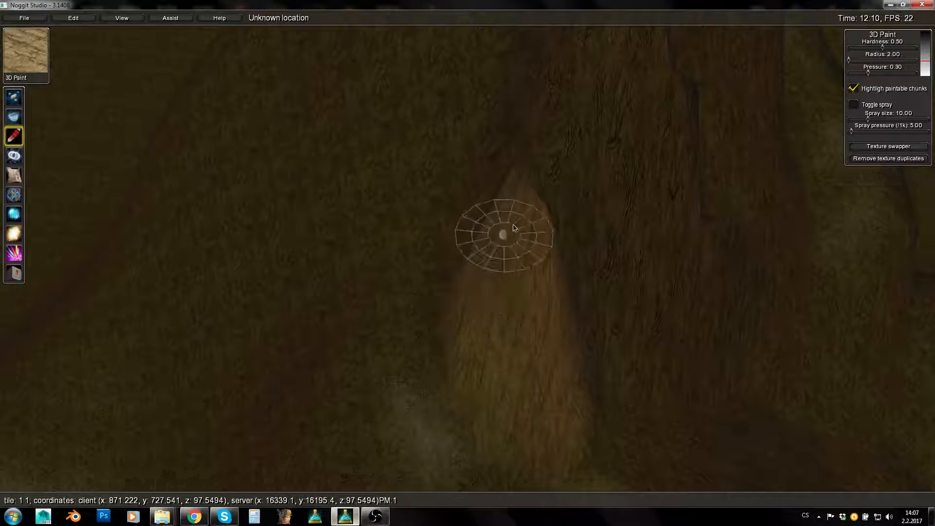
key("w")
right_click_drag(451, 373, 483, 249)
mouse_move(482, 248)
left_mouse_down()
mouse_move(396, 375)
mouse_move(419, 388)
mouse_move(504, 290)
mouse_move(530, 361)
left_mouse_up()
right_click_drag(530, 362, 438, 411)
key("s")
key("d")
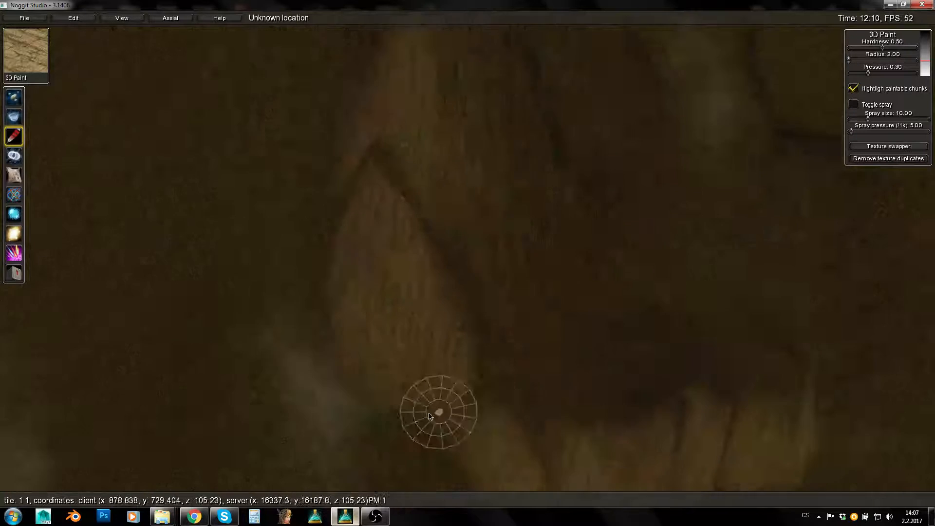
Step: Extend the rock texture over the broad face beside the pointed spur, across to the block below the dark cliff edge
mouse_move(380, 200)
left_mouse_down()
mouse_move(314, 151)
mouse_move(259, 182)
left_mouse_up()
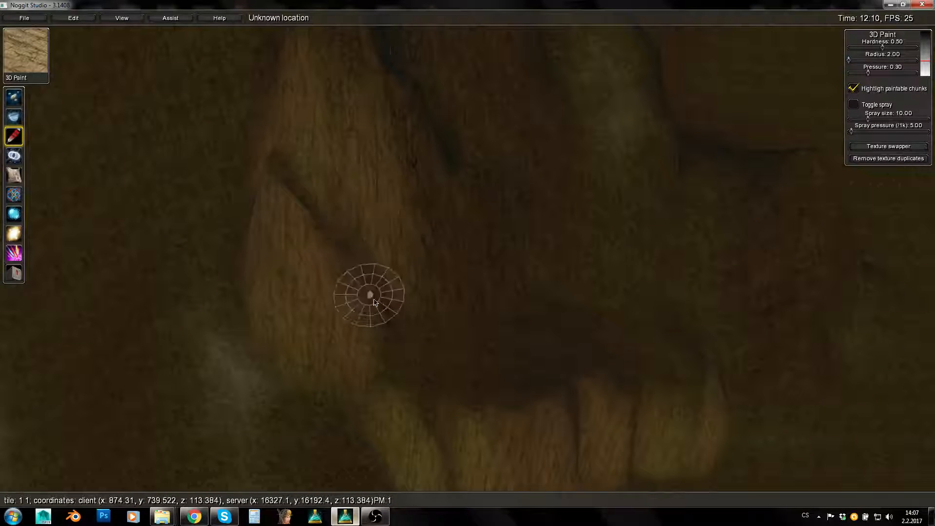
key("a")
mouse_move(391, 319)
right_mouse_down()
mouse_move(286, 278)
mouse_move(371, 234)
right_mouse_up()
key("w")
mouse_move(372, 234)
left_mouse_down("shift")
mouse_move(285, 290)
mouse_move(391, 460)
mouse_move(413, 311)
mouse_move(413, 371)
mouse_move(457, 414)
mouse_move(501, 261)
mouse_move(478, 313)
mouse_move(501, 342)
mouse_move(574, 306)
mouse_move(604, 339)
mouse_move(642, 327)
mouse_move(617, 302)
left_mouse_up("shift")
key("s")
key("e")
key("e")
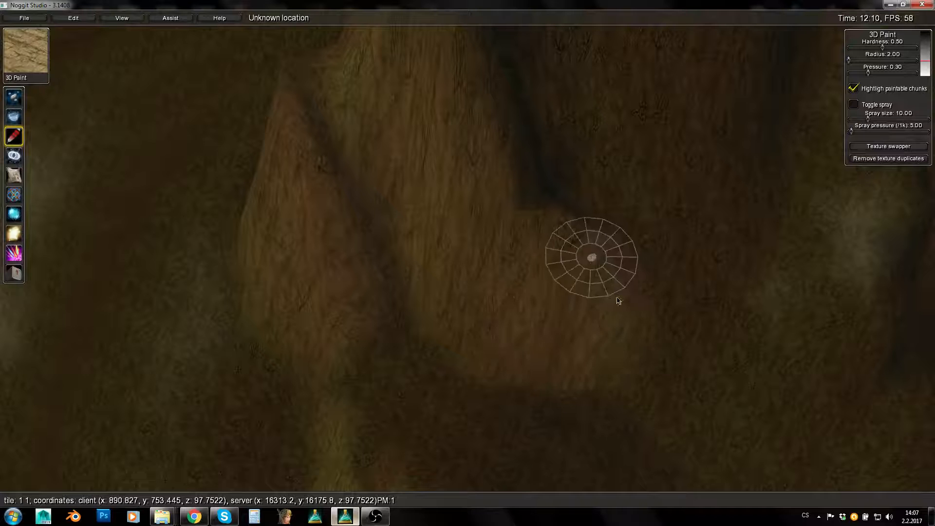
Step: Cover the spur's lower side and the narrow ridge rising above it with rock texture
key("d")
key("q")
key("w")
mouse_move(384, 254)
left_mouse_down("shift")
mouse_move(403, 230)
mouse_move(453, 266)
mouse_move(414, 295)
mouse_move(435, 346)
mouse_move(412, 213)
mouse_move(361, 346)
left_mouse_up("shift")
key("q")
key("a")
key("w")
key("a")
mouse_move(638, 273)
left_mouse_down("shift")
mouse_move(587, 305)
mouse_move(506, 298)
mouse_move(567, 171)
mouse_move(522, 301)
mouse_move(559, 163)
mouse_move(555, 178)
left_mouse_up("shift")
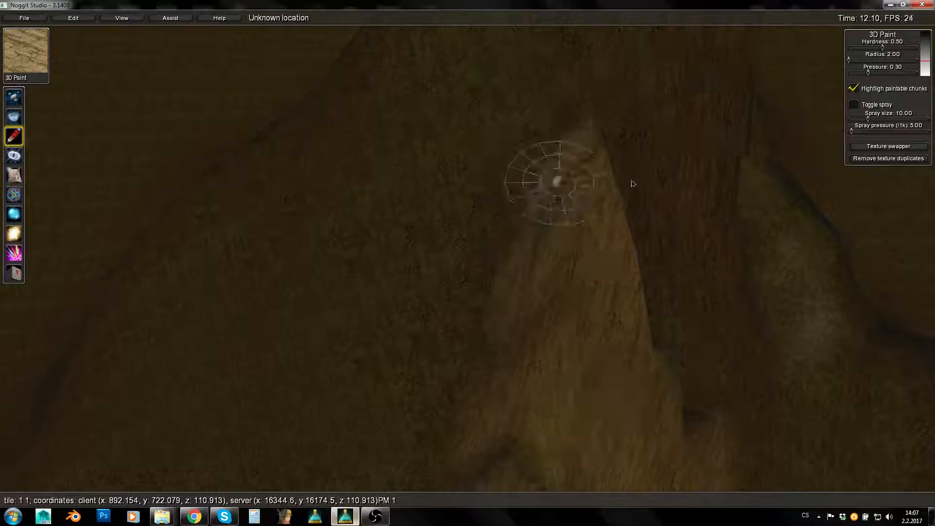
key("d")
key("s")
key("e")
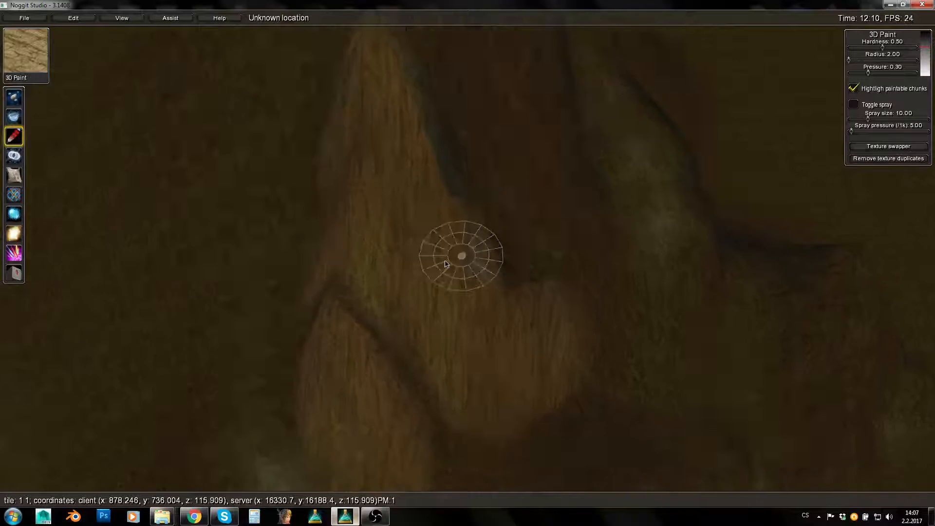
Step: Reduce the brush radius to 1.67 and paint stronger rock highlights on the ledge's first and middle ribs
key("s")
key("a")
key("d")
key("d")
key("w")
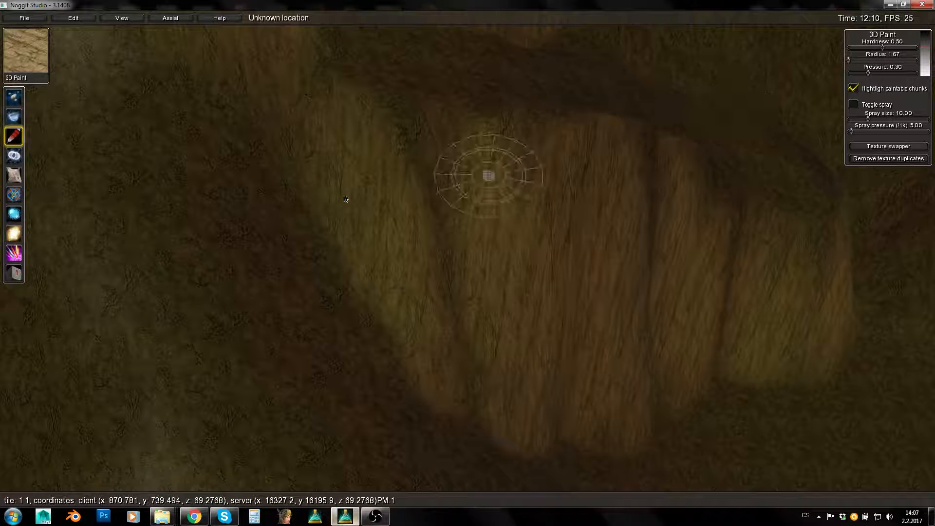
left_click_drag(318, 145, 372, 197, "shift")
left_click_drag(397, 280, 442, 351, "shift")
key("d")
key("s")
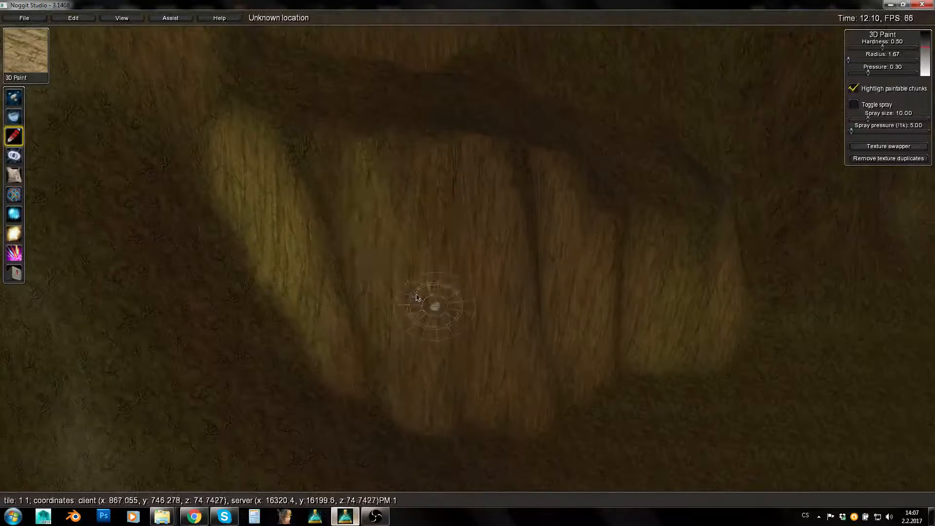
mouse_move(392, 188)
left_mouse_down("shift")
mouse_move(417, 363)
mouse_move(424, 184)
mouse_move(409, 253)
mouse_move(502, 335)
left_mouse_up("shift")
left_click_drag(505, 383, 530, 359, "shift")
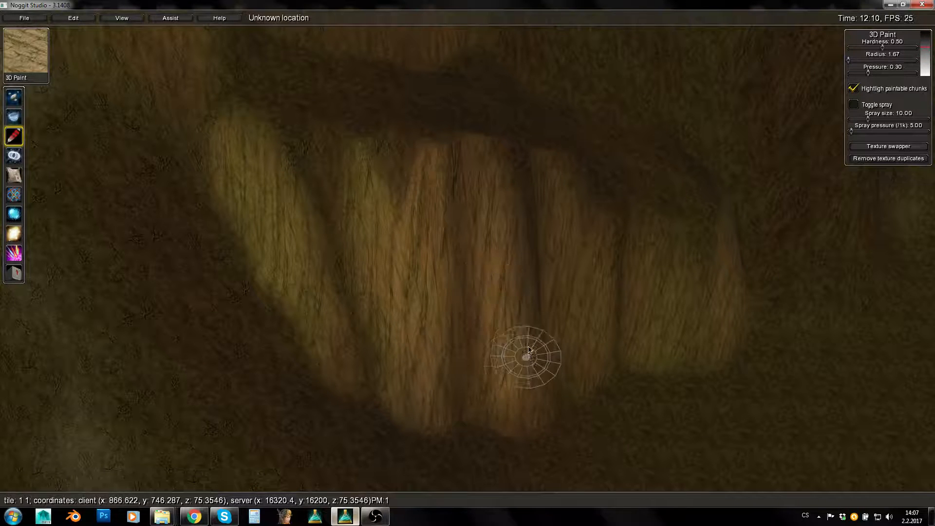
Step: Add stronger rock highlights to the ledge's next ribs beyond the middle, keeping the groove between them dark
key("d")
key("w")
mouse_move(420, 234)
left_mouse_down("shift")
mouse_move(440, 238)
mouse_move(480, 359)
mouse_move(500, 331)
left_mouse_up("shift")
key("w")
key("e")
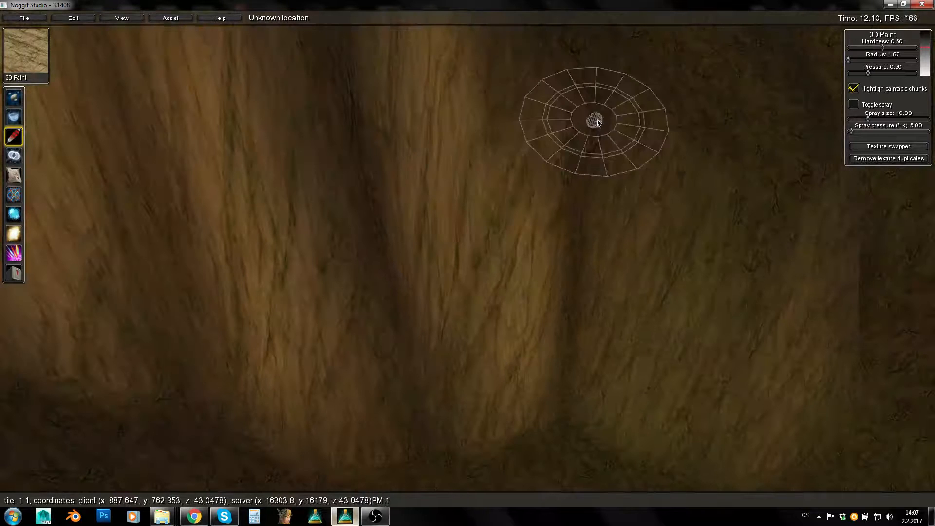
key("s")
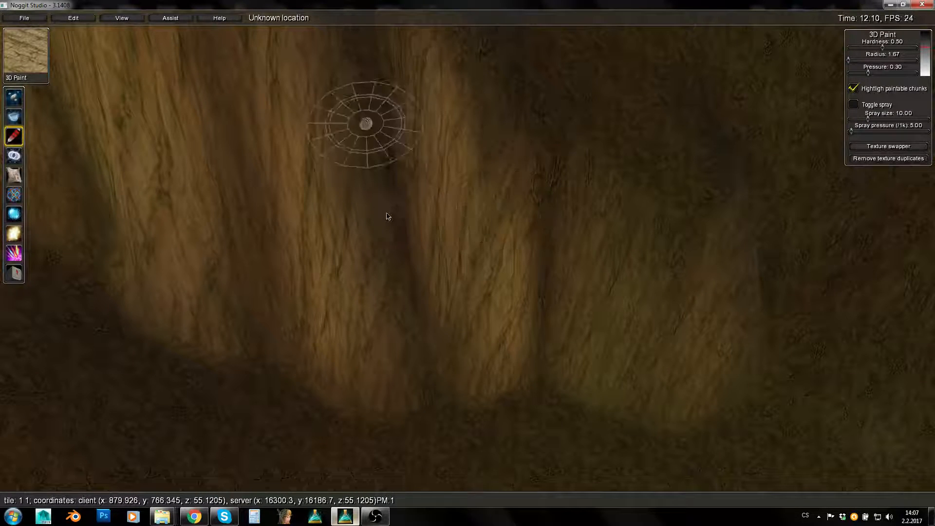
key("w")
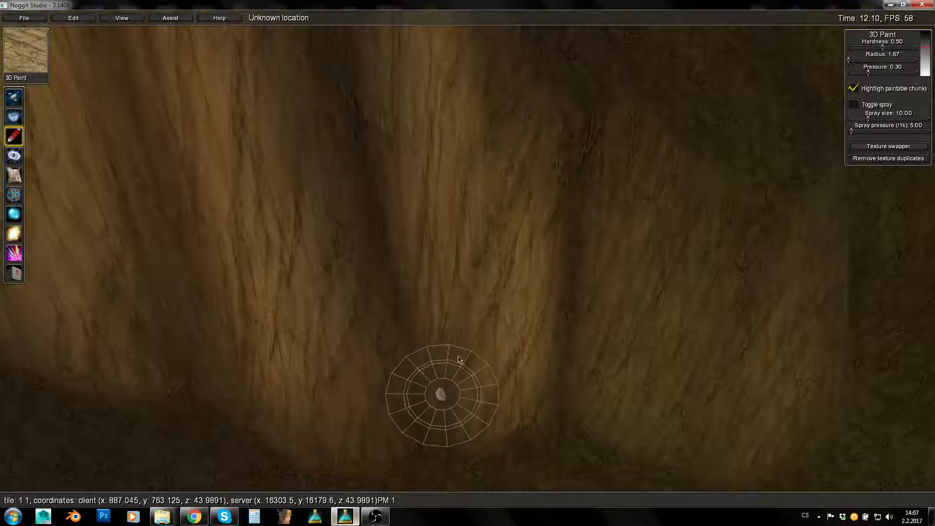
left_click_drag(509, 203, 433, 404, "shift")
Step: Highlight the last two ribs at the ledge's far end with stronger rock texture
key("s")
key("d")
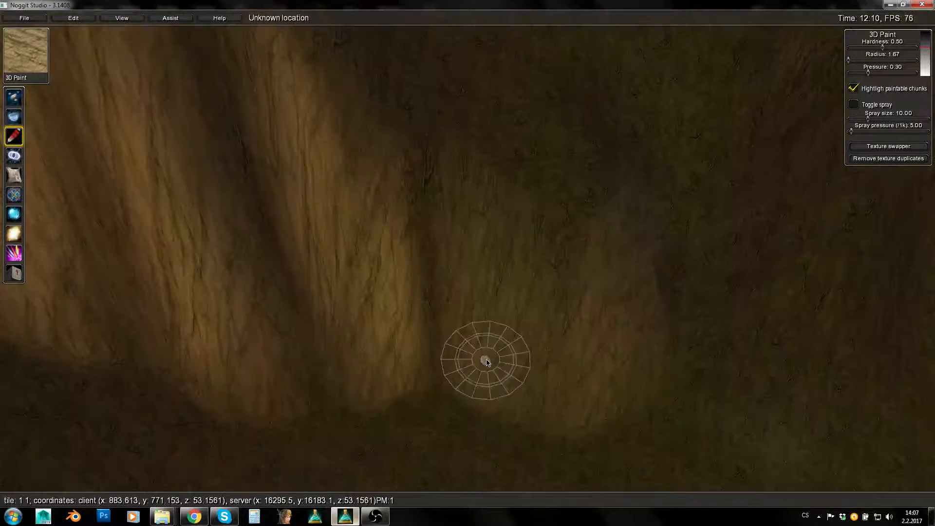
mouse_move(400, 223)
left_mouse_down("shift")
mouse_move(440, 336)
mouse_move(388, 273)
mouse_move(452, 350)
left_mouse_up("shift")
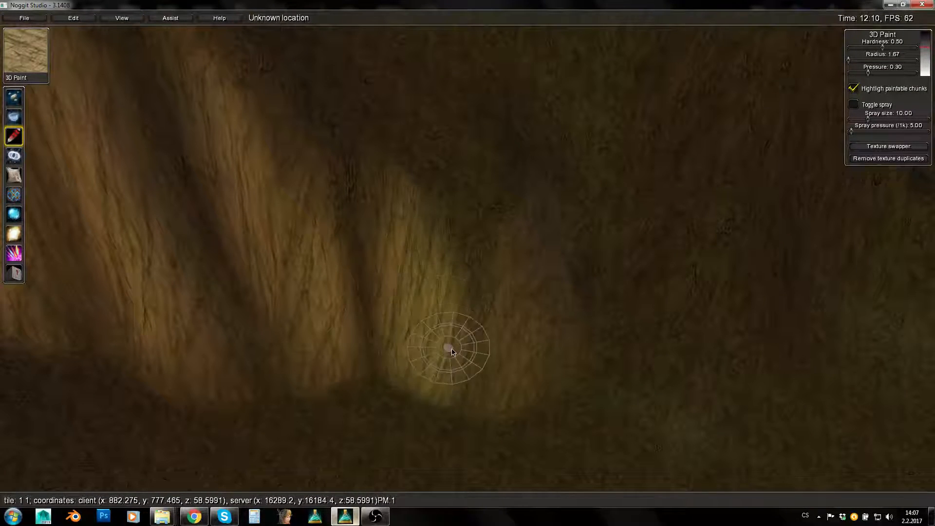
left_click_drag(560, 298, 517, 374, "shift")
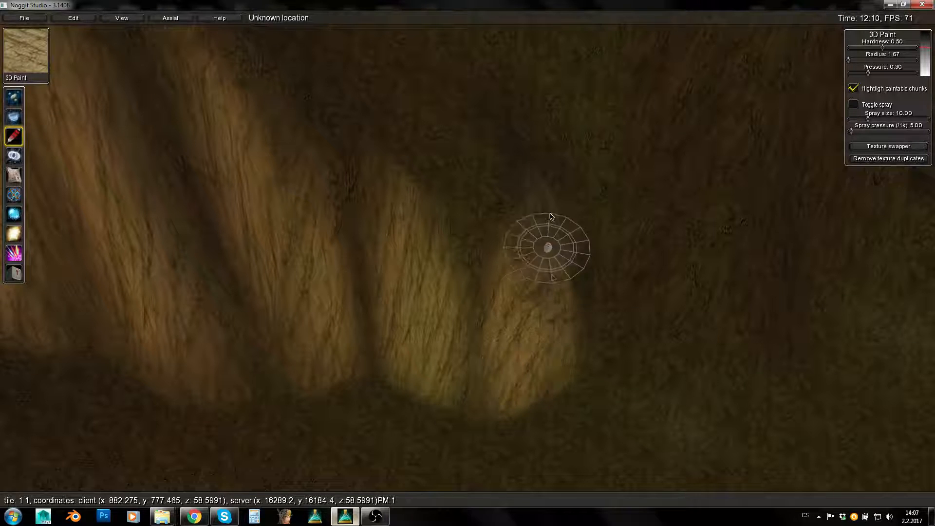
Step: Strengthen the rock texture down the front and side of the pointed spur above the ledge
key("a")
key("q")
key("w")
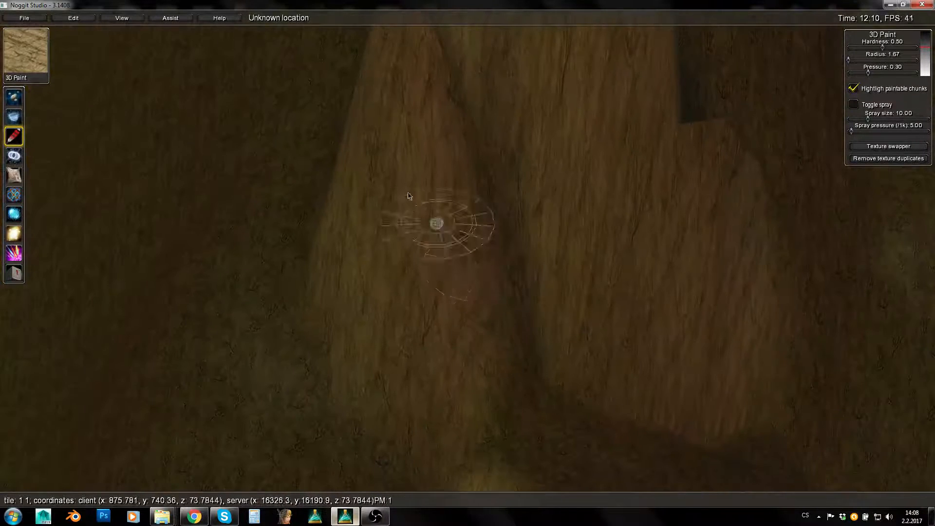
mouse_move(409, 195)
left_mouse_down("shift")
mouse_move(472, 377)
mouse_move(378, 283)
mouse_move(421, 339)
left_mouse_up("shift")
key("s")
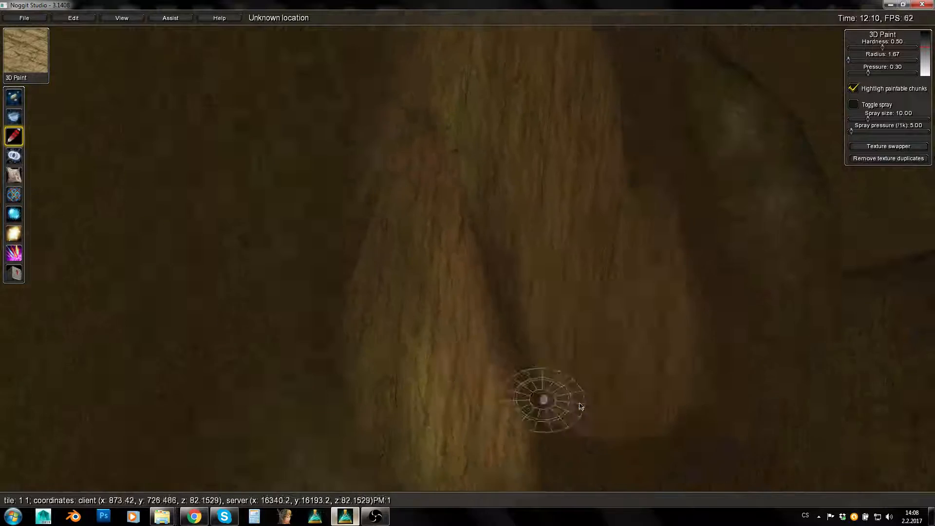
key("a")
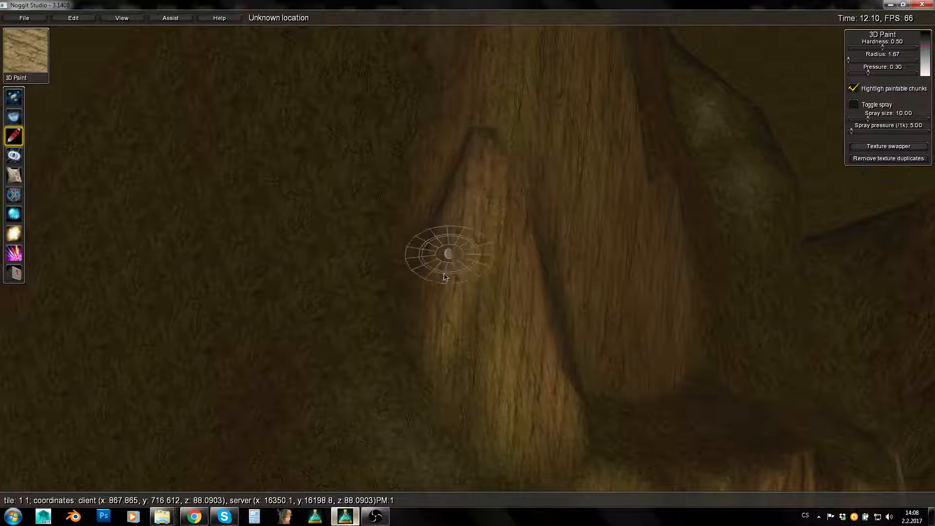
key("d")
key("e")
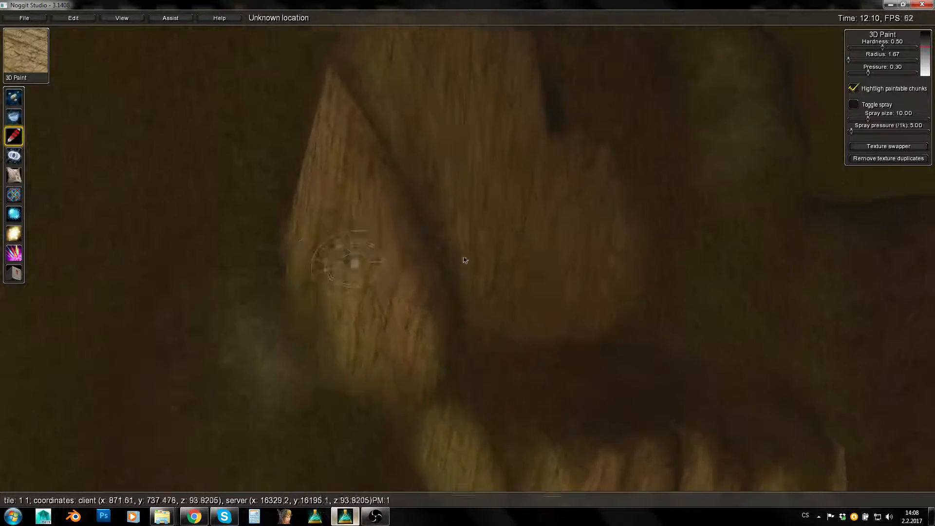
Step: Strengthen the rock texture on the low block beside the broad face, up to its top edge
key("w")
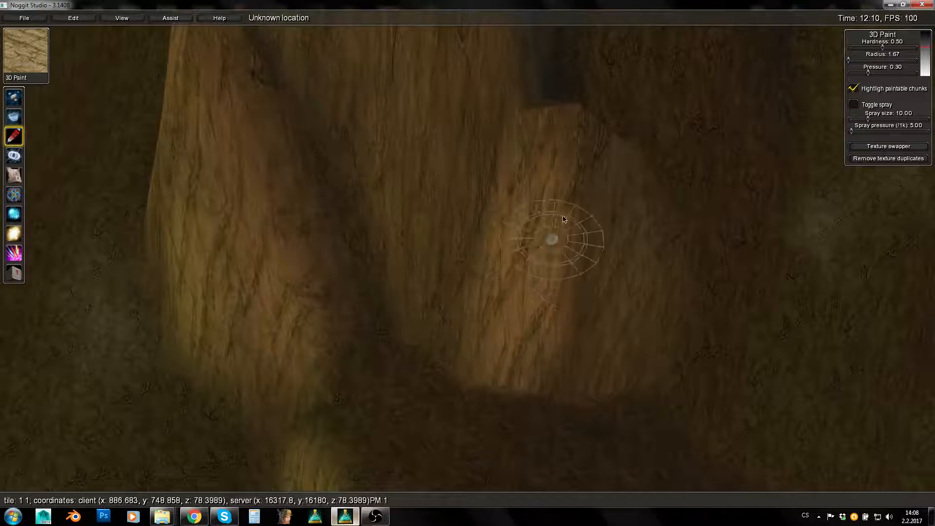
mouse_move(564, 219)
left_mouse_down("shift")
mouse_move(627, 322)
mouse_move(653, 308)
mouse_move(595, 189)
left_mouse_up("shift")
key("w")
key("q")
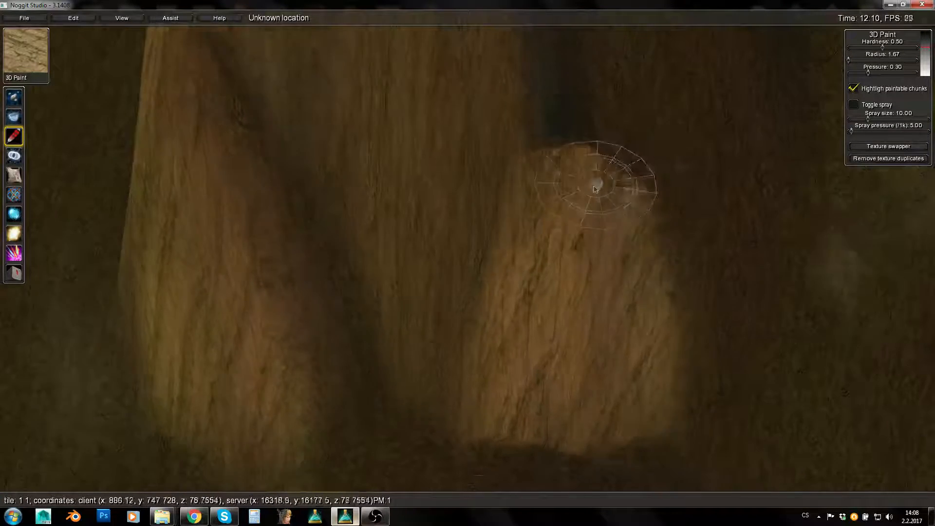
Step: Paint stronger rock texture over the broad face between the pointed spur and the low block
key("w")
key("q")
key("s")
mouse_move(393, 276)
left_mouse_down("shift")
mouse_move(387, 333)
mouse_move(459, 318)
mouse_move(448, 258)
mouse_move(504, 246)
left_mouse_up("shift")
key("q")
left_click_drag(422, 246, 385, 243, "shift")
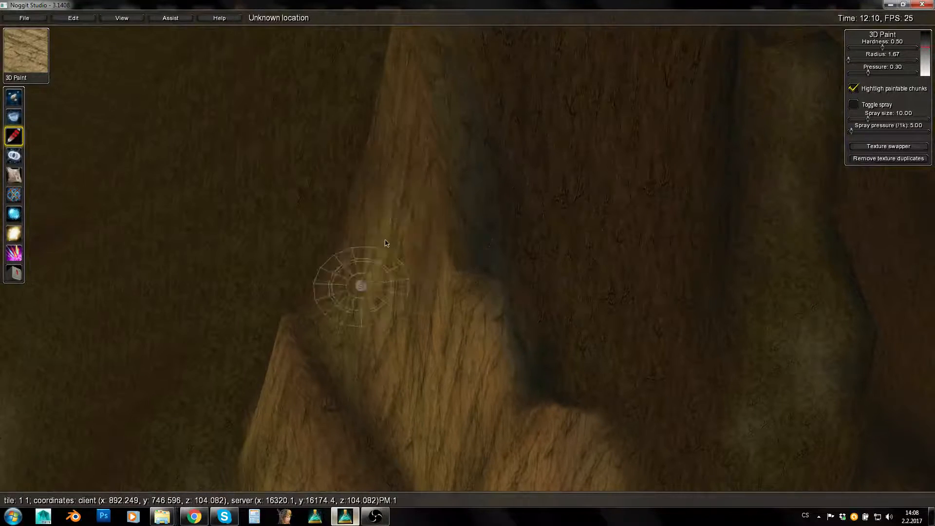
Step: Intensify the rock texture along the narrow ridge and its side slope above the pointed spur
key("a")
key("e")
mouse_move(341, 172)
right_mouse_down()
mouse_move(599, 158)
mouse_move(569, 132)
right_mouse_up()
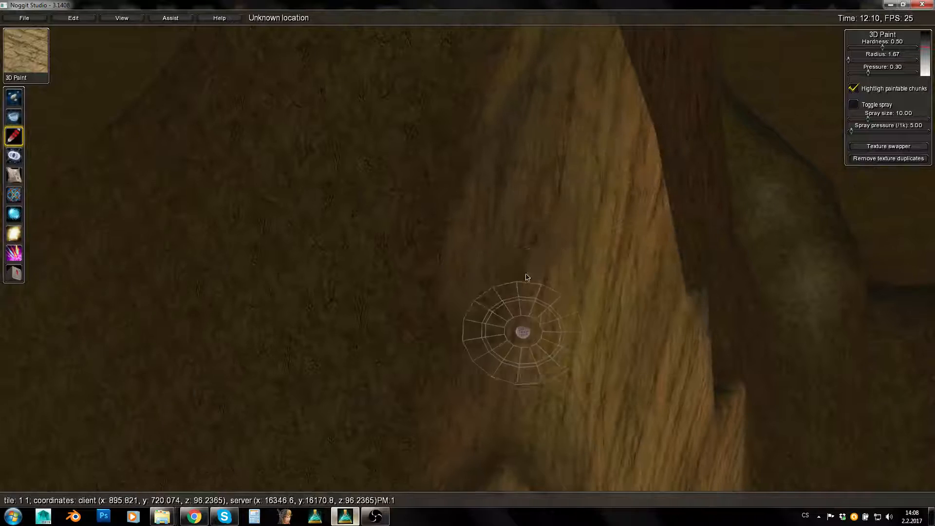
left_click_drag(526, 279, 511, 121, "shift")
key("q")
key("d")
right_click_drag(527, 151, 463, 309)
mouse_move(463, 309)
left_mouse_down("shift")
mouse_move(459, 150)
mouse_move(497, 252)
left_mouse_up("shift")
Step: Set the paint strength to the dark end of the gradient and reduce the brush radius to 1.27 at the pointed spur
key("q")
key("s")
key("e")
left_click(925, 33)
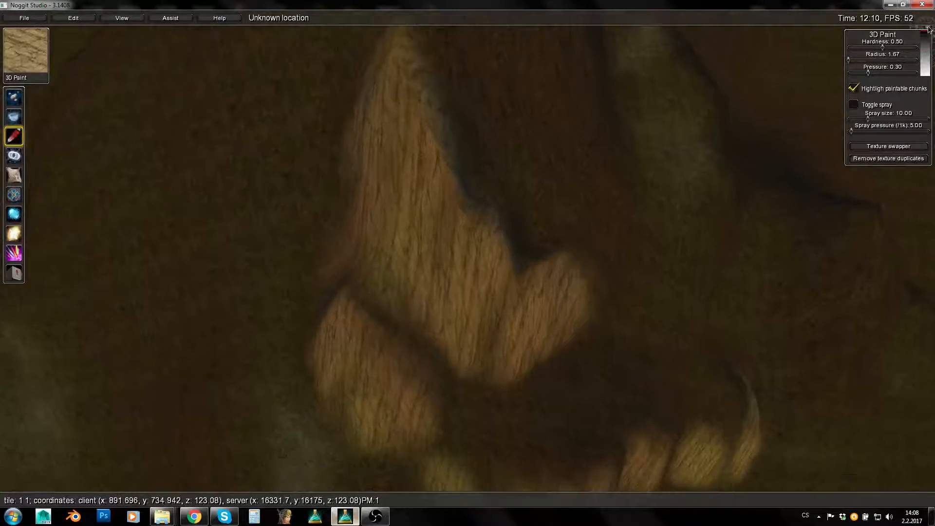
key("a")
key("e")
key("e")
right_click_drag(443, 239, 605, 221)
key("d")
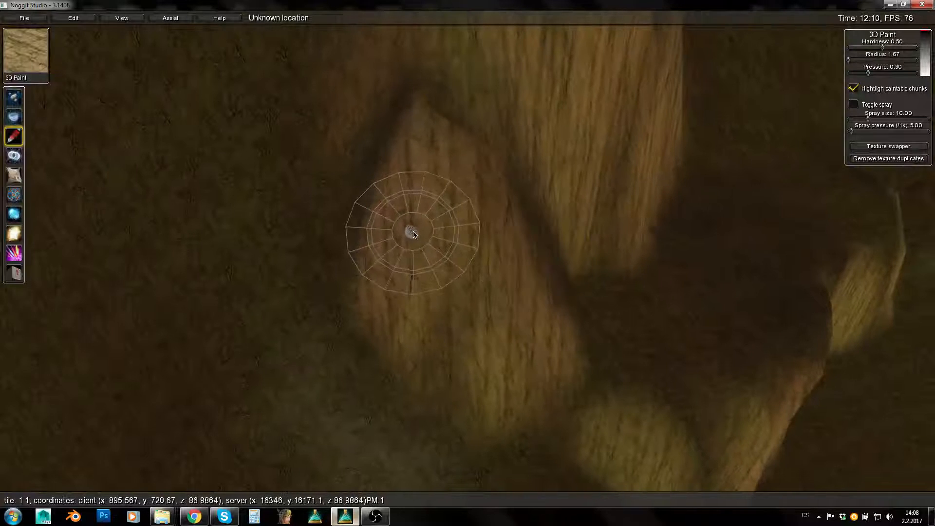
left_click_drag(412, 238, 409, 238, "alt")
key("a")
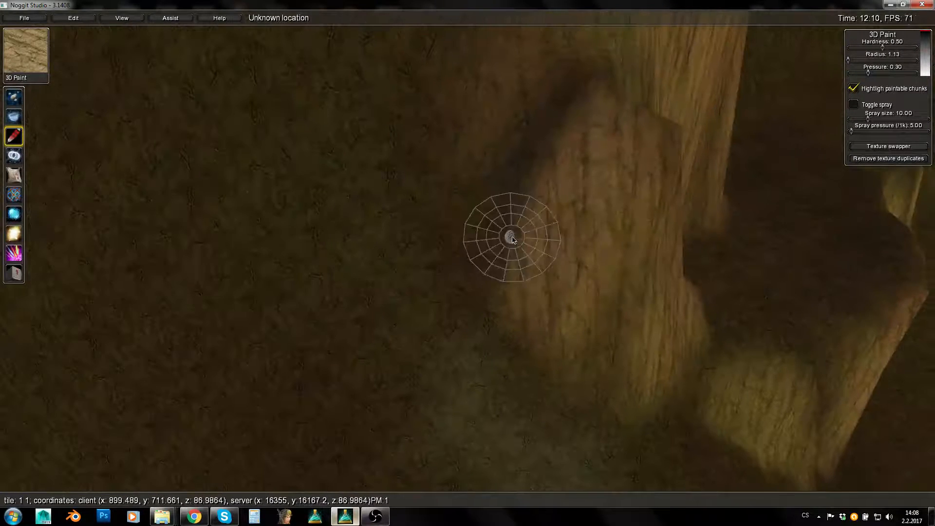
key("d")
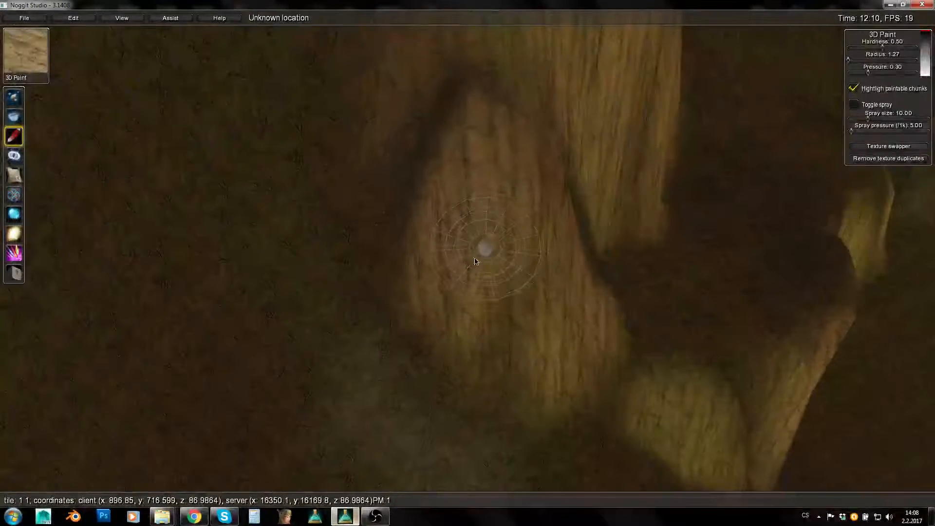
Step: Paint stronger rock texture over the front of the pointed spur, down to its base beside the ledge
key("d")
key("w")
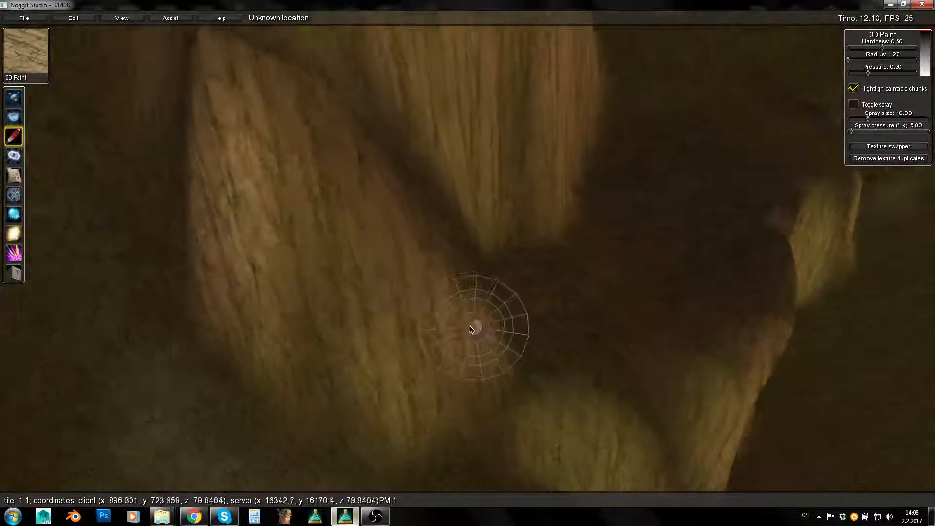
key("d")
key("s")
key("w")
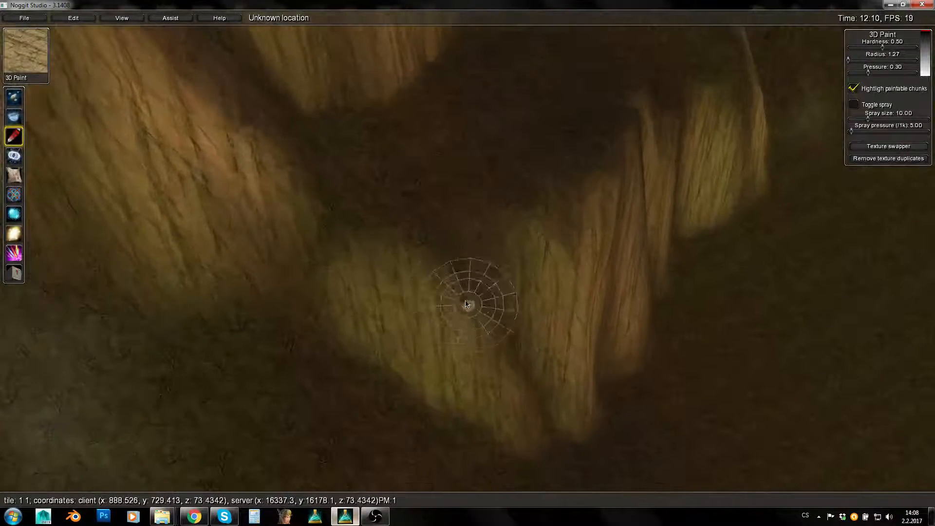
Step: Strengthen the rock texture along the first ribs and middle ribs of the wall below the ledge
mouse_move(409, 306)
left_mouse_down("shift")
mouse_move(427, 306)
mouse_move(457, 366)
mouse_move(278, 333)
left_mouse_up("shift")
key("d")
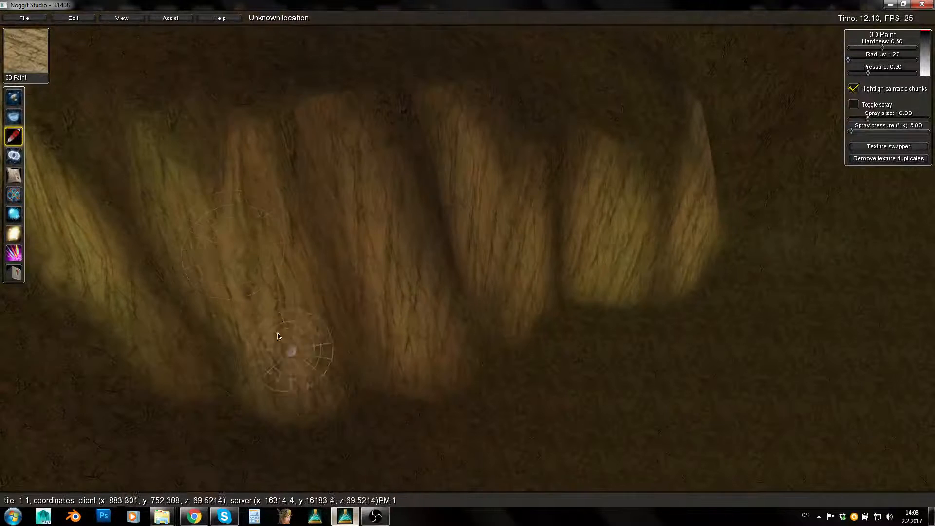
mouse_move(223, 240)
left_mouse_down("shift")
mouse_move(249, 273)
mouse_move(244, 131)
mouse_move(342, 118)
mouse_move(376, 135)
left_mouse_up("shift")
left_click_drag(465, 128, 490, 147, "shift")
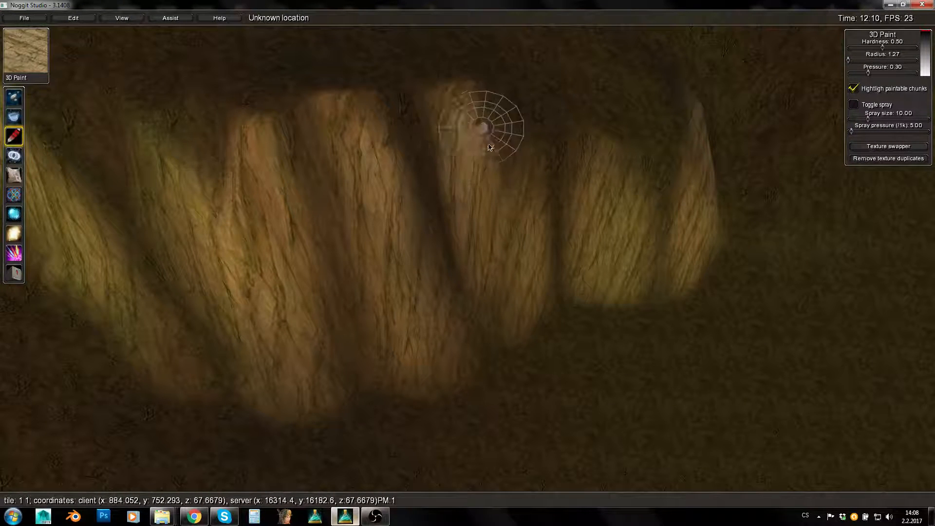
Step: Intensify the rock texture on the short ribs and the pointed end rib of the wall below the ledge
key("d")
mouse_move(508, 284)
right_mouse_down()
mouse_move(387, 195)
mouse_move(382, 228)
right_mouse_up()
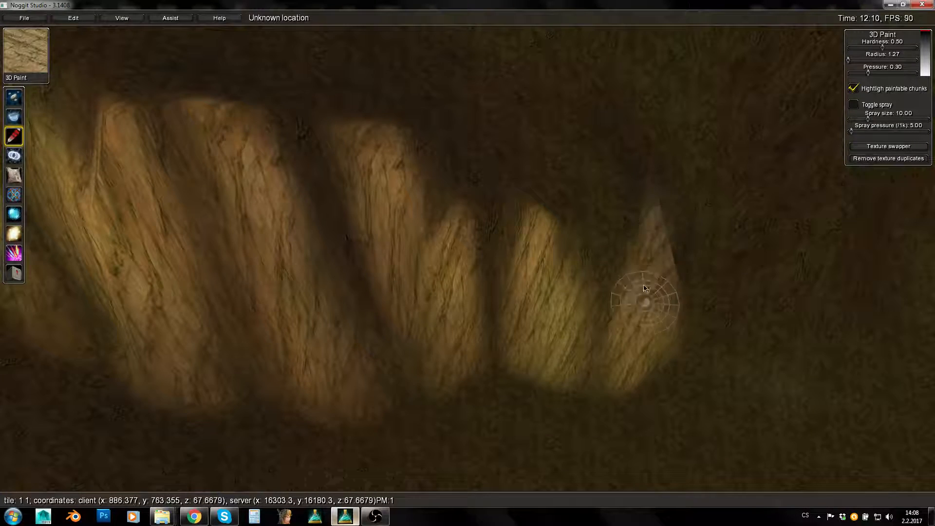
left_click_drag(644, 288, 634, 263, "shift")
mouse_move(634, 263)
right_mouse_down()
mouse_move(609, 301)
mouse_move(658, 185)
mouse_move(639, 237)
right_mouse_up()
Step: Paint stronger rock texture over the low block and the shoulder of the broad face above it
key("a")
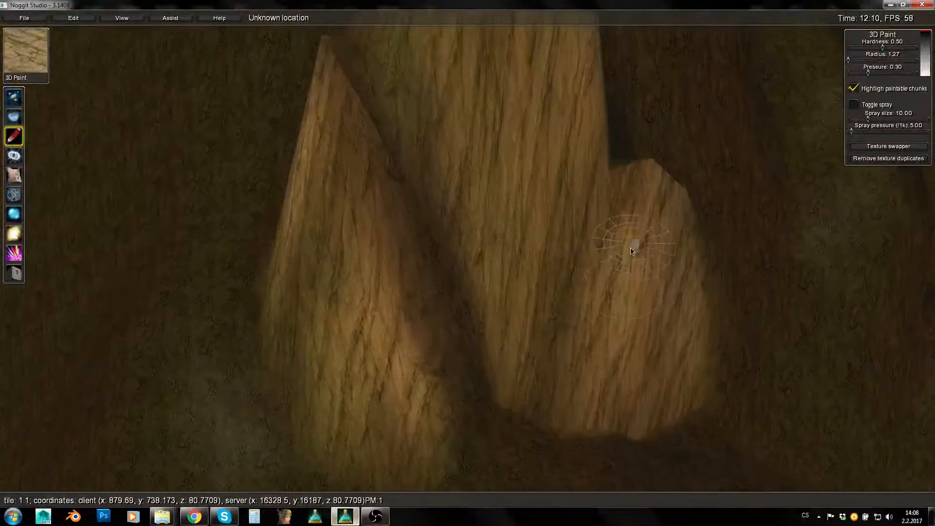
key("w")
mouse_move(448, 240)
right_mouse_down()
mouse_move(449, 271)
mouse_move(372, 357)
right_mouse_up()
mouse_move(529, 317)
left_mouse_down("shift")
mouse_move(528, 229)
mouse_move(560, 245)
mouse_move(547, 270)
left_mouse_up("shift")
key("q")
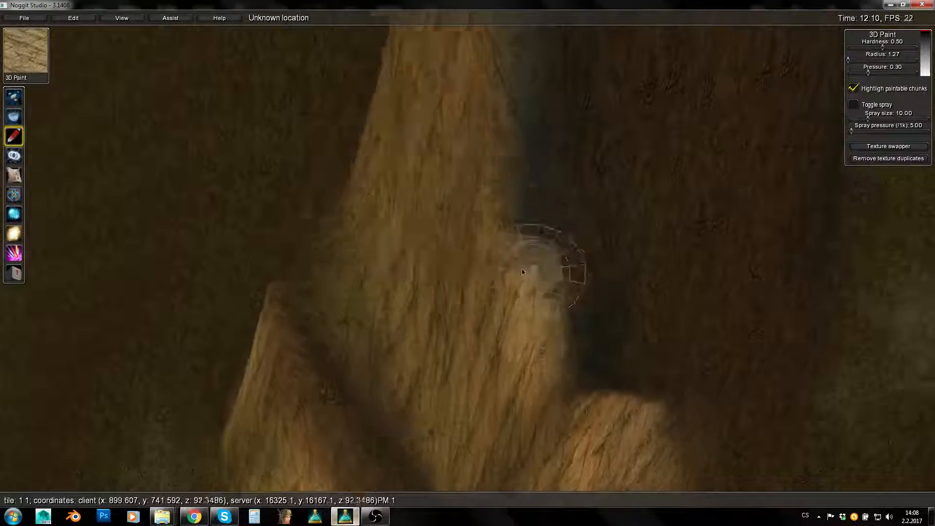
Step: Strengthen the rock texture up the narrow ridge and down its side slope above the pointed spur
key("w")
mouse_move(443, 273)
left_mouse_down("shift")
mouse_move(476, 287)
mouse_move(452, 89)
mouse_move(391, 223)
left_mouse_up("shift")
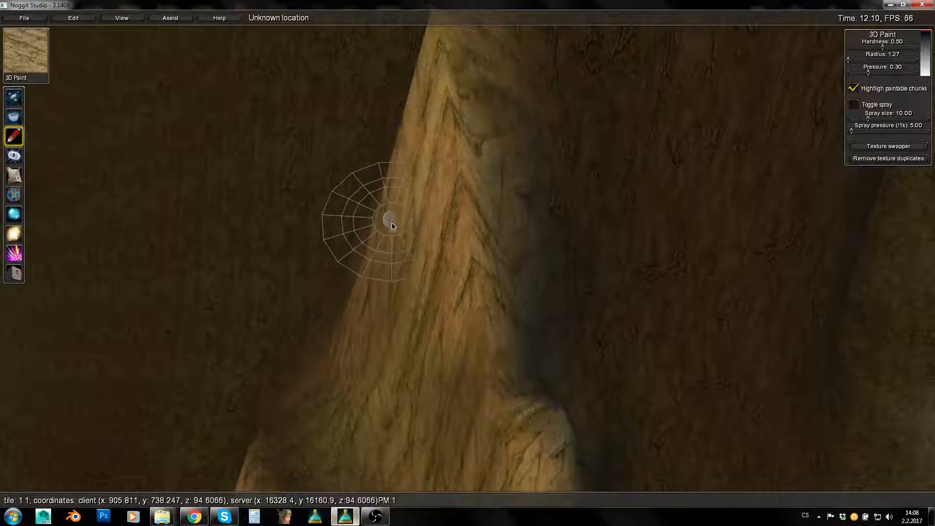
key("q")
key("w")
left_click_drag(483, 363, 418, 380, "shift")
key("s")
mouse_move(418, 380)
right_mouse_down()
mouse_move(584, 413)
mouse_move(596, 294)
right_mouse_up()
key("s")
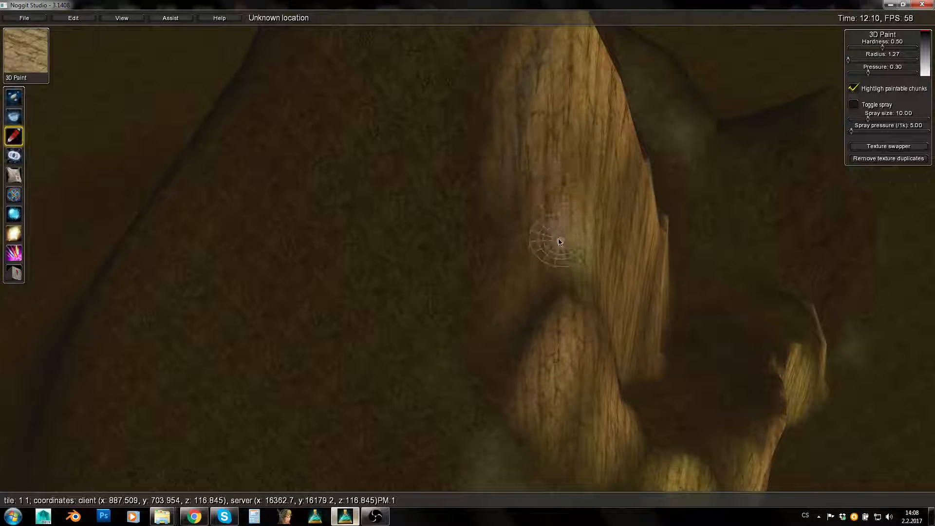
Step: Touch up the rock texture where the broad face meets the pointed spur and along the spur's outer side
key("s")
mouse_move(602, 273)
right_mouse_down()
mouse_move(543, 280)
mouse_move(398, 269)
right_mouse_up()
key("w")
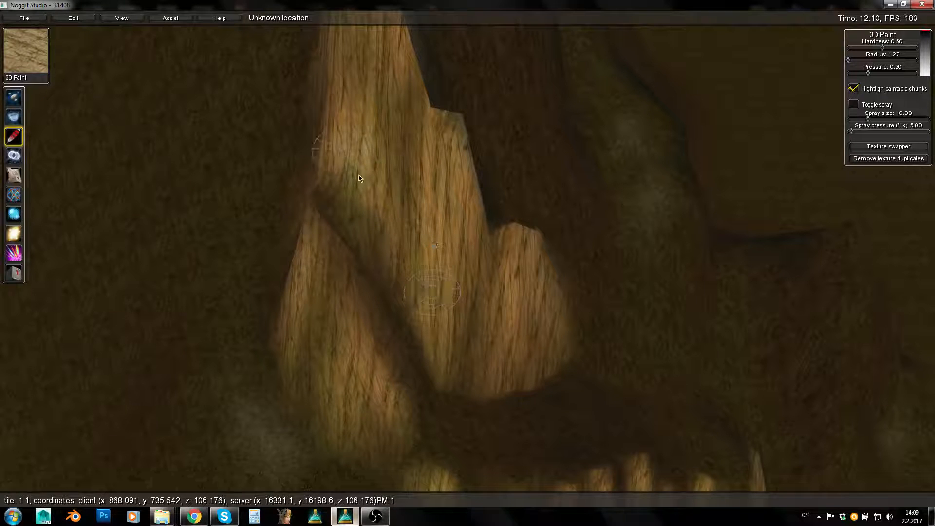
right_click_drag(545, 335, 466, 351)
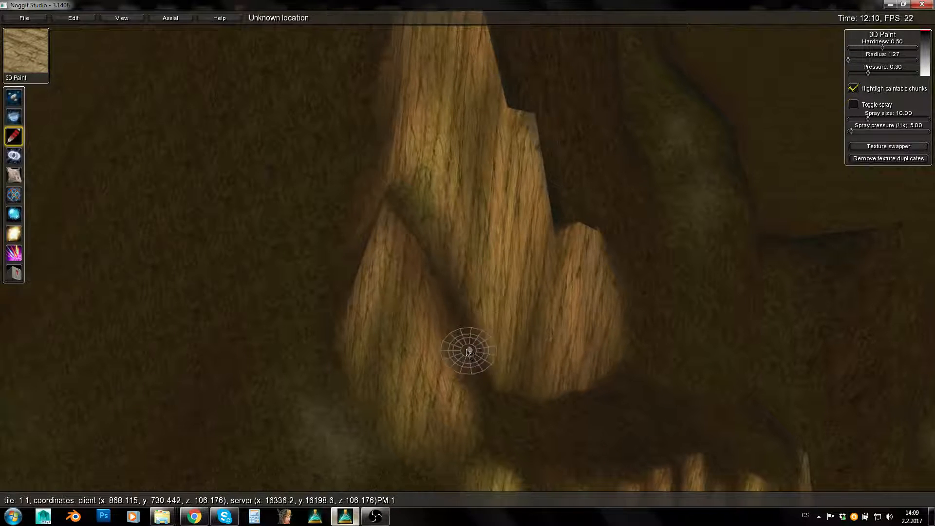
key("a")
right_click_drag(347, 342, 493, 320)
key("w")
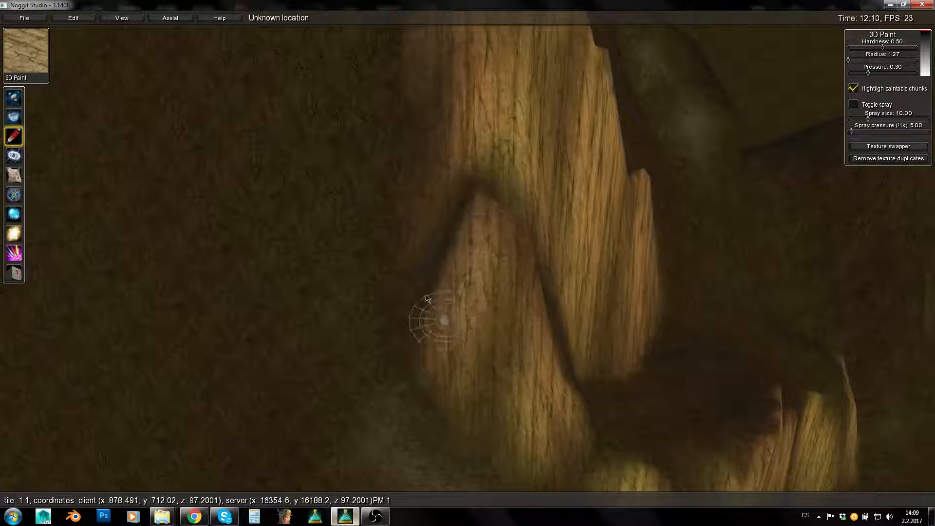
key("s")
key("a")
key("w")
key("d")
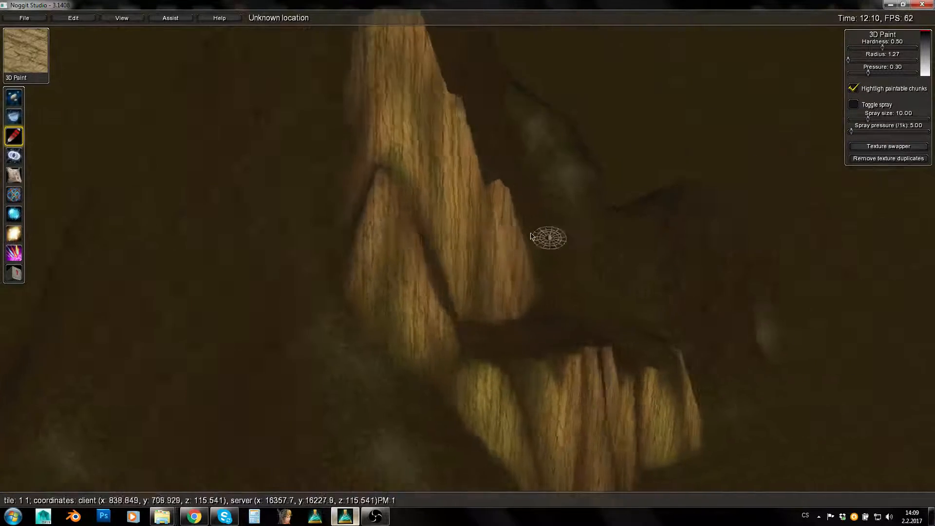
Step: Compare the painted rock ribs with the rock and grass texturing on the finished example mountain
key("s")
right_click_drag(531, 236, 482, 134)
key("a")
key("e")
key("w")
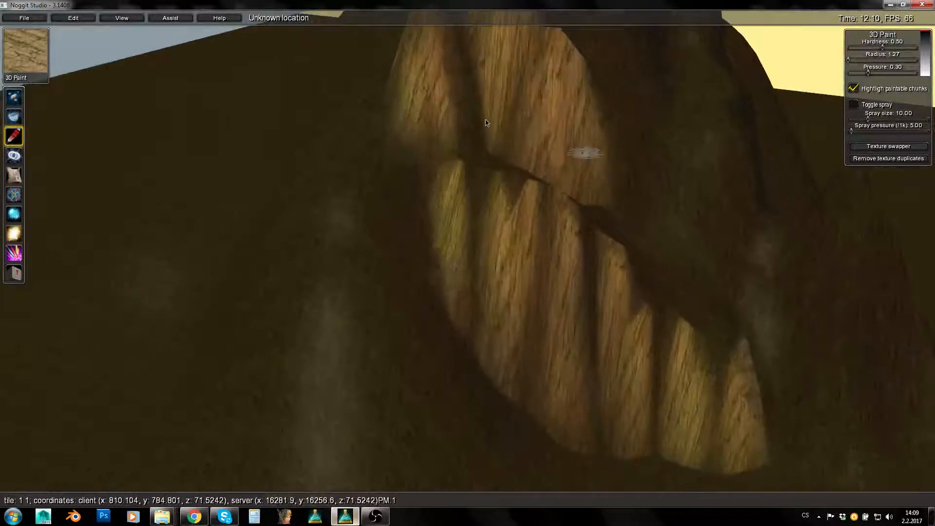
key("s")
right_click_drag(558, 217, 382, 281)
key("w")
right_click_drag(633, 270, 432, 227)
key("d")
key("w")
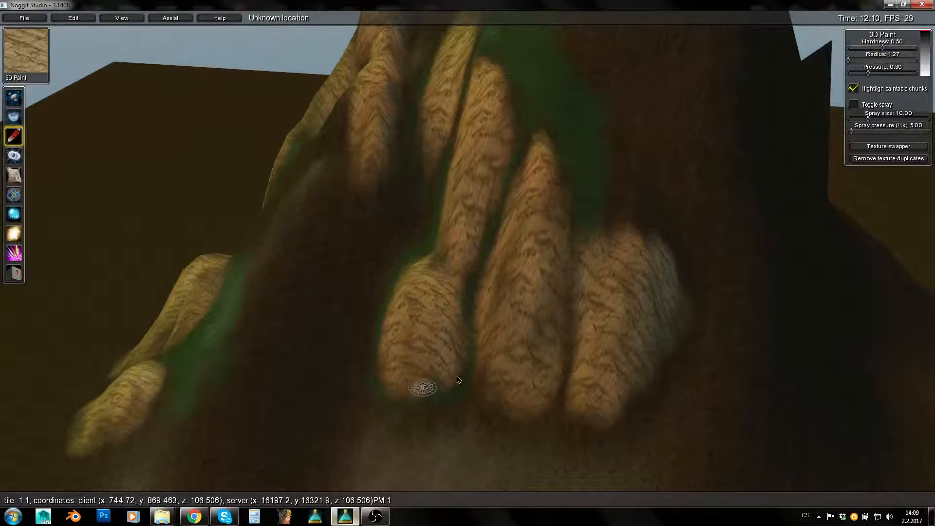
key("s")
right_click_drag(416, 316, 579, 233)
key("w")
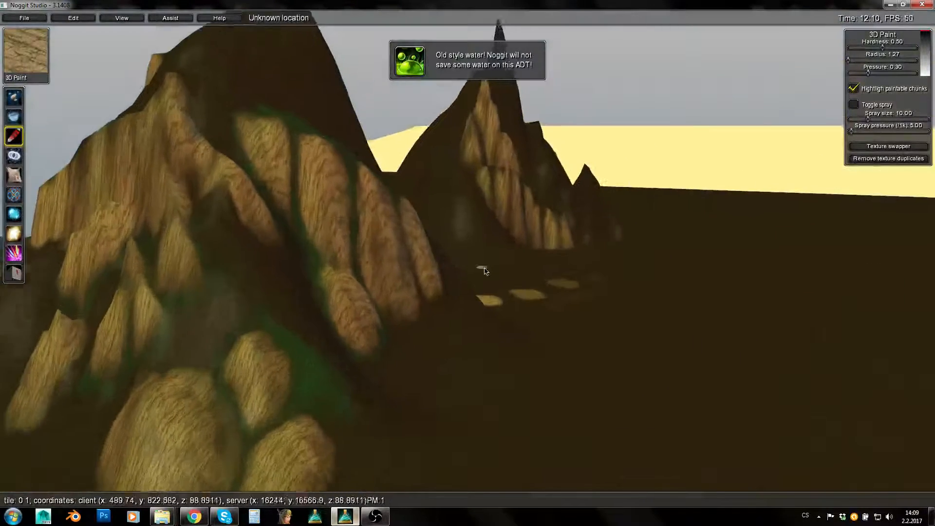
Step: Return to the new mountain and strengthen the rock texture along the lower part of the ribs below the ledge
right_click_drag(484, 271, 174, 191)
key("q")
right_click_drag(633, 196, 606, 390)
key("w")
right_click_drag(448, 344, 437, 397)
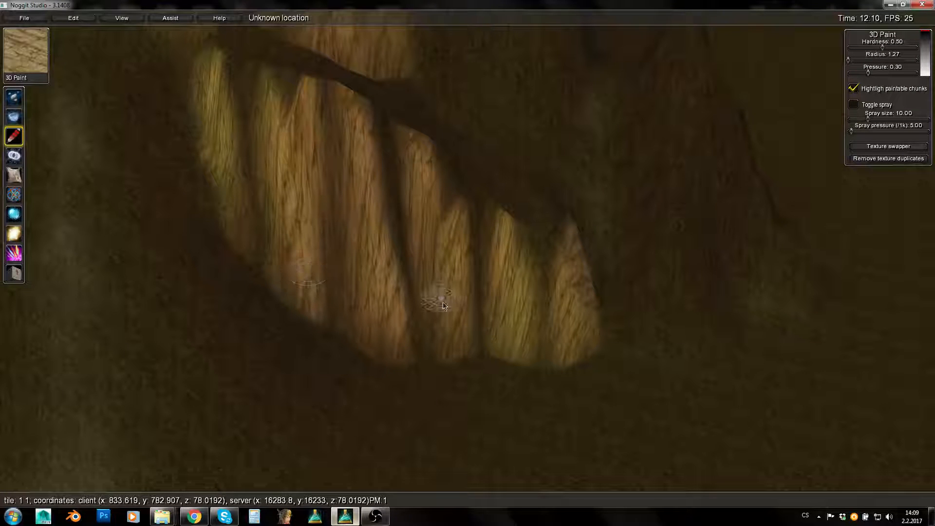
right_click_drag(467, 317, 443, 266)
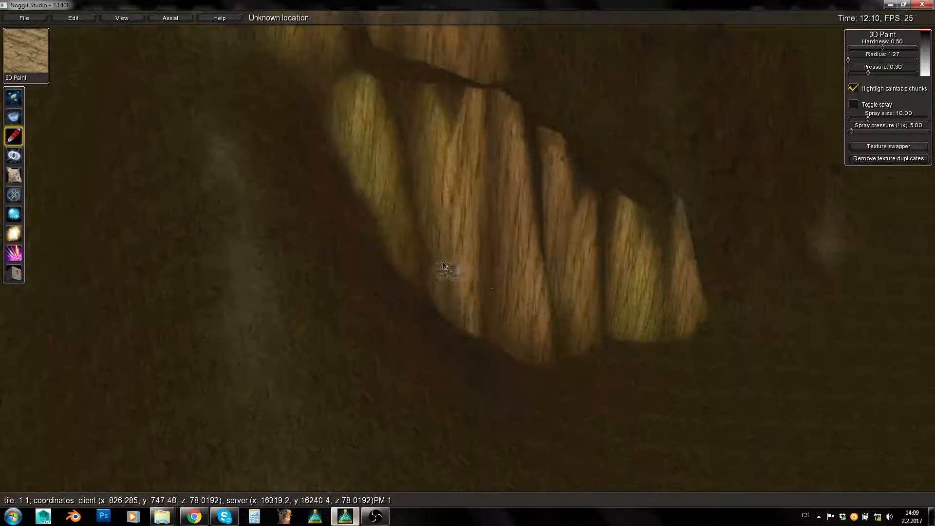
Step: Sample the green grass texture from the finished example mountain as the active paint texture
key("s")
right_click_drag(656, 370, 565, 358)
key("w")
key("s")
right_click_drag(532, 329, 400, 292)
left_click(342, 180, "ctrl")
key("d")
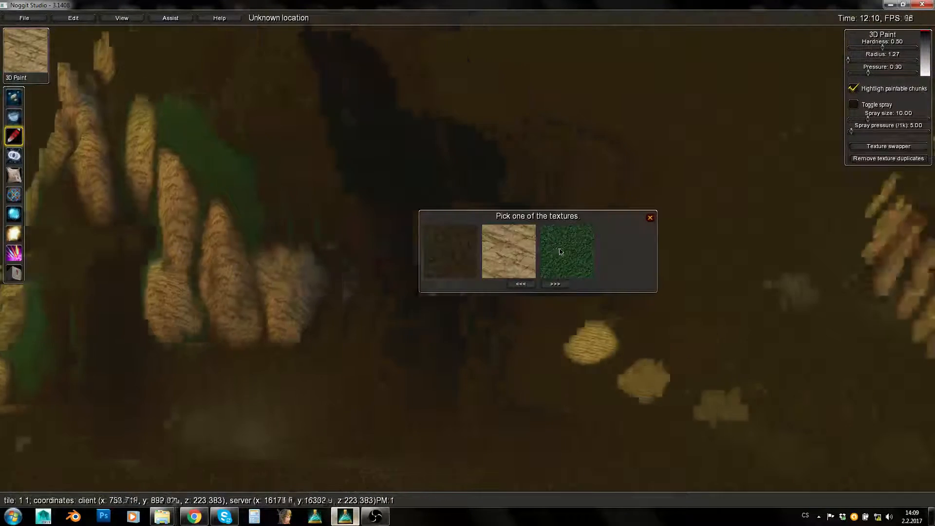
left_click(558, 251)
key("w")
left_click(650, 217)
key("w")
Step: Adjust the paint strength, reduce the brush radius to 0.67 and paint grass into the crevices between the first ribs below the ledge
right_click_drag(275, 249, 932, 66)
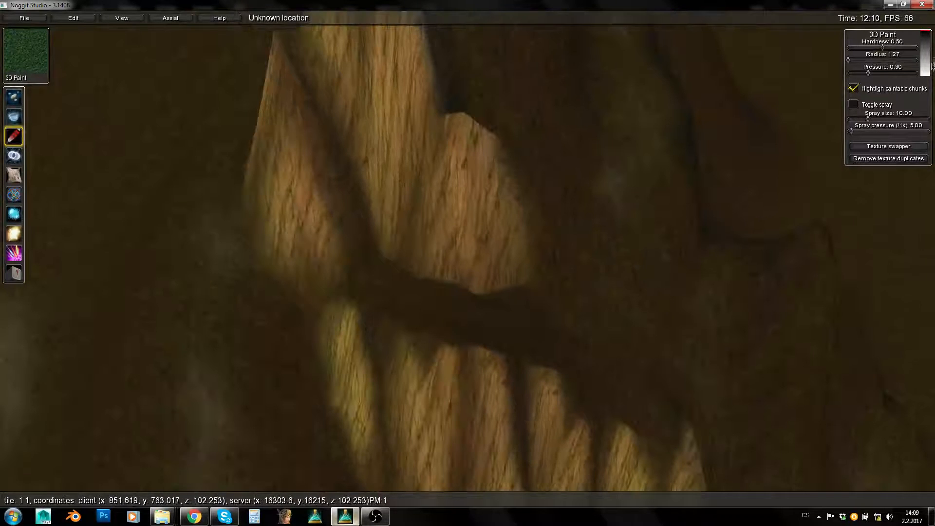
key("e")
key("q")
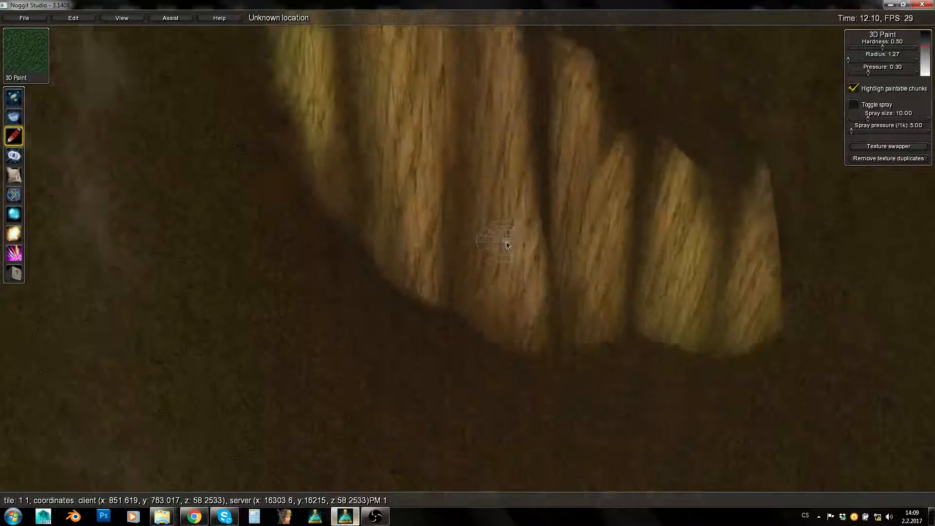
key("w")
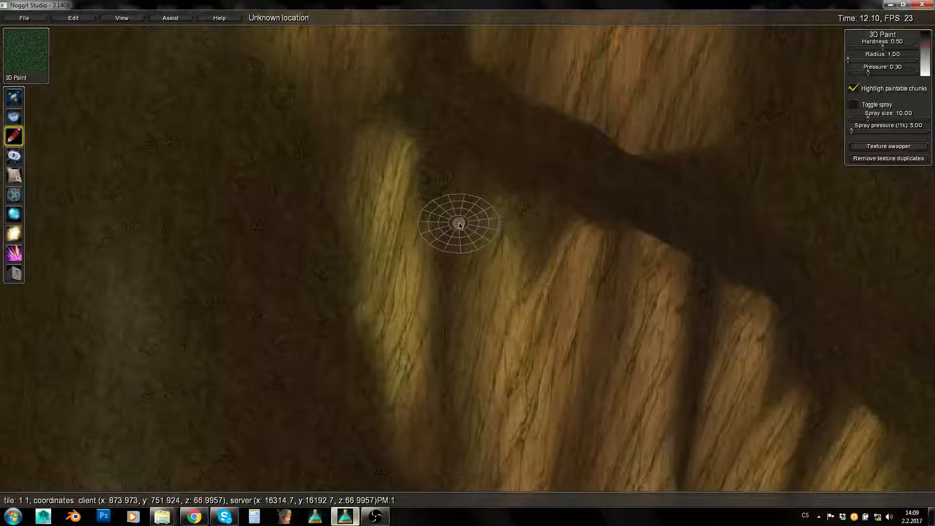
left_click_drag(931, 61, 930, 62)
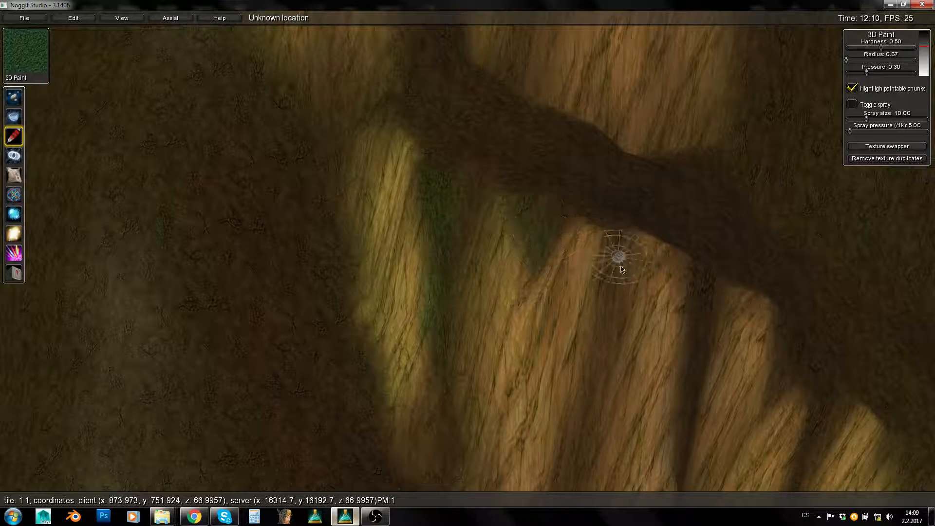
Step: Paint grass texture into the crevices between the middle ribs, from the ledge down to their base
key("s")
key("e")
key("w")
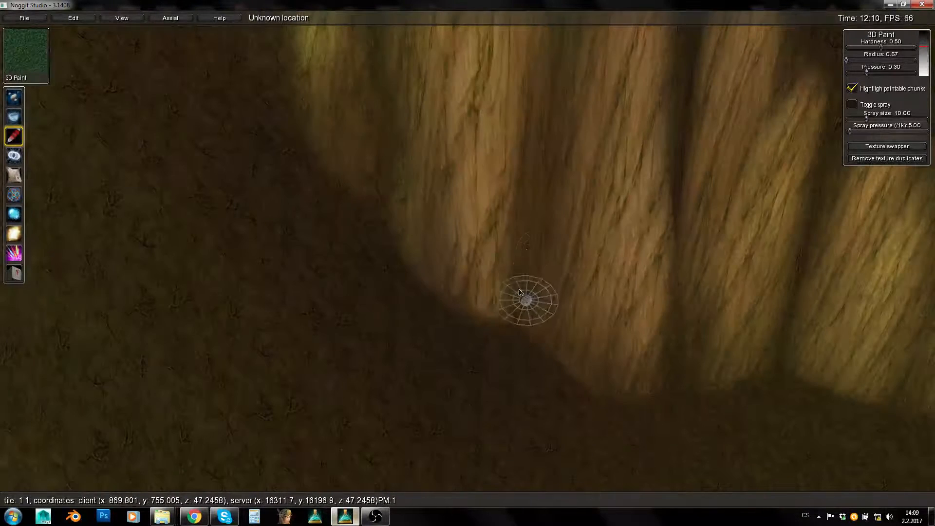
right_click_drag(490, 365, 482, 384)
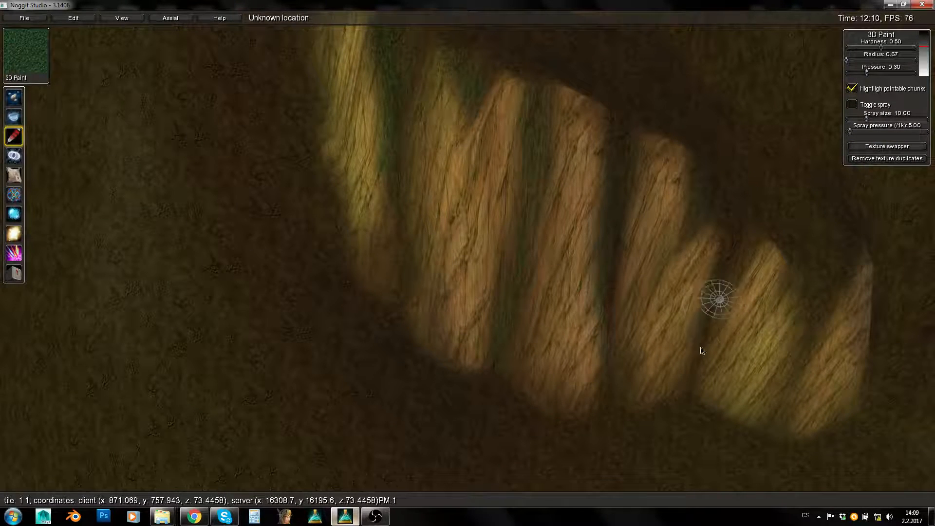
Step: Paint grass texture into the gaps around the short ribs and the pointed end rib
key("d")
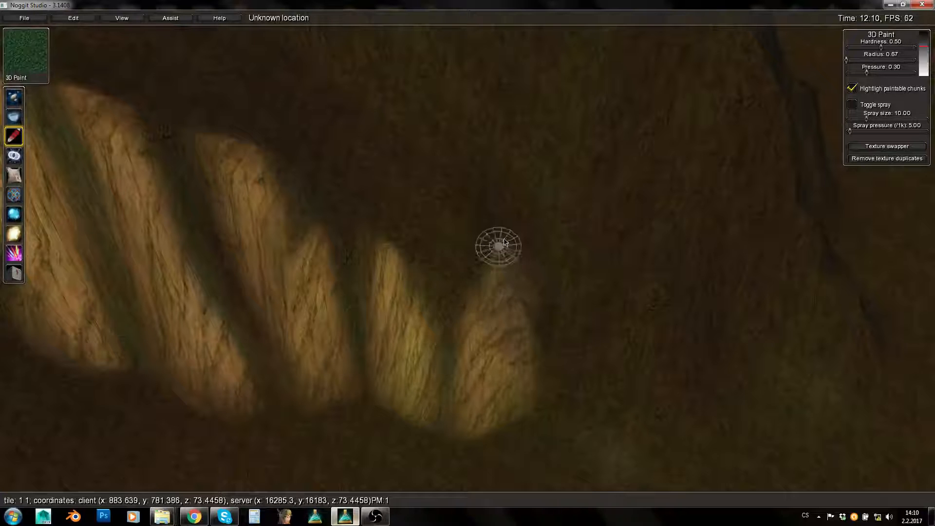
key("a")
key("s")
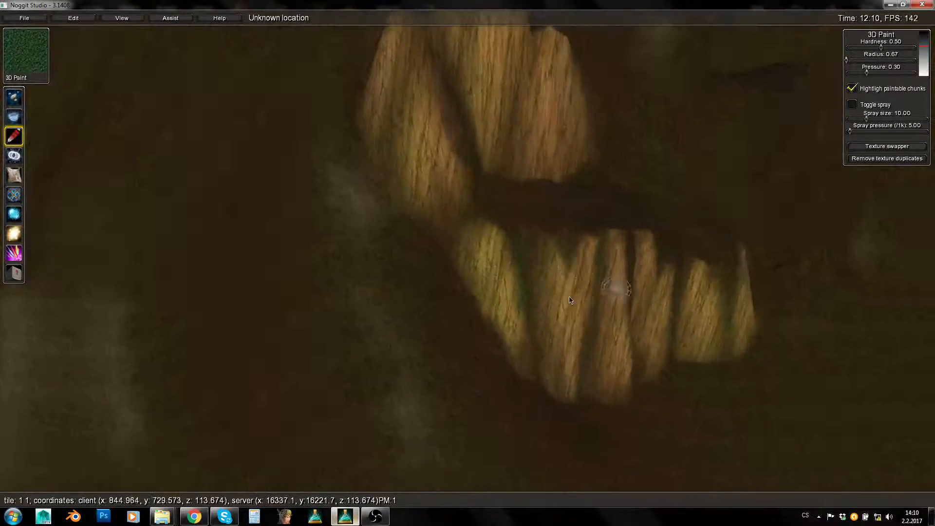
Step: Blend grass texture along the outer edge and lower end of the first ribs below the ledge
key("w")
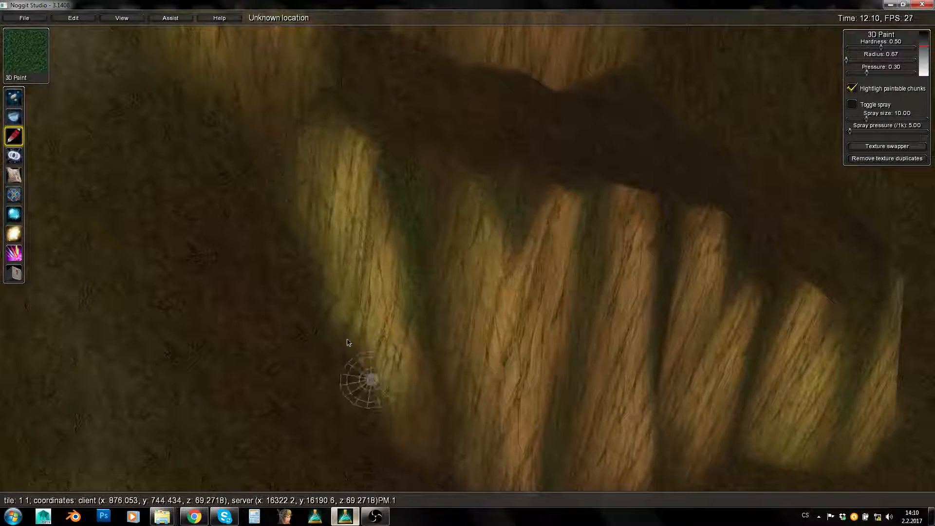
left_click_drag(484, 411, 465, 307, "shift")
key("s")
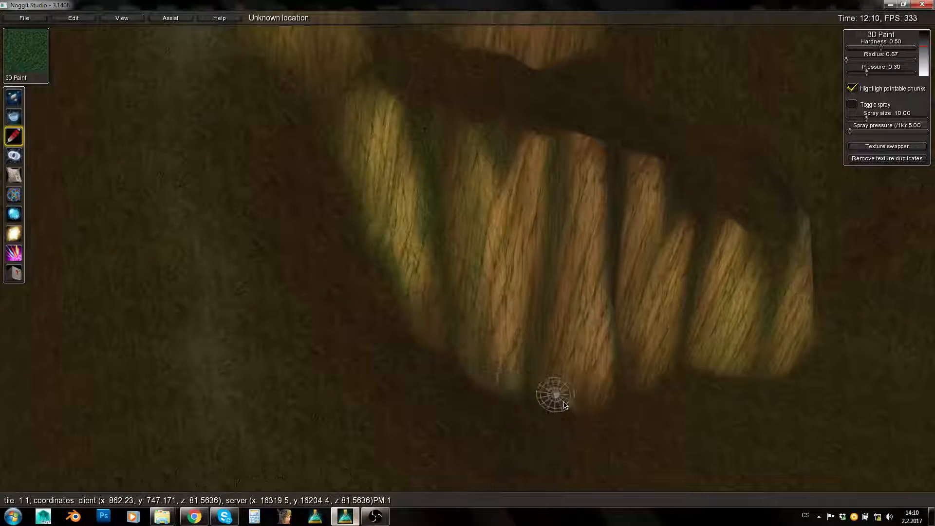
Step: Paint a light grass texture along the base of the middle and end ribs
key("d")
key("w")
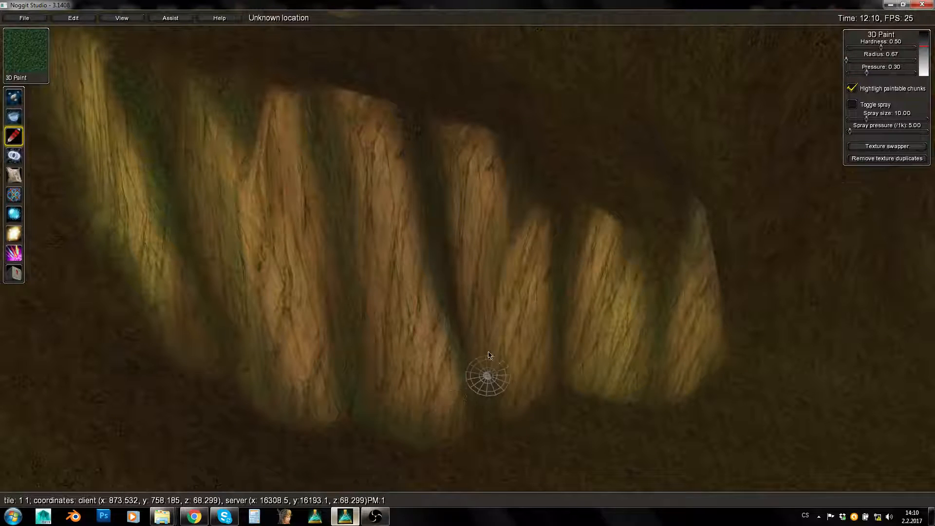
key("w")
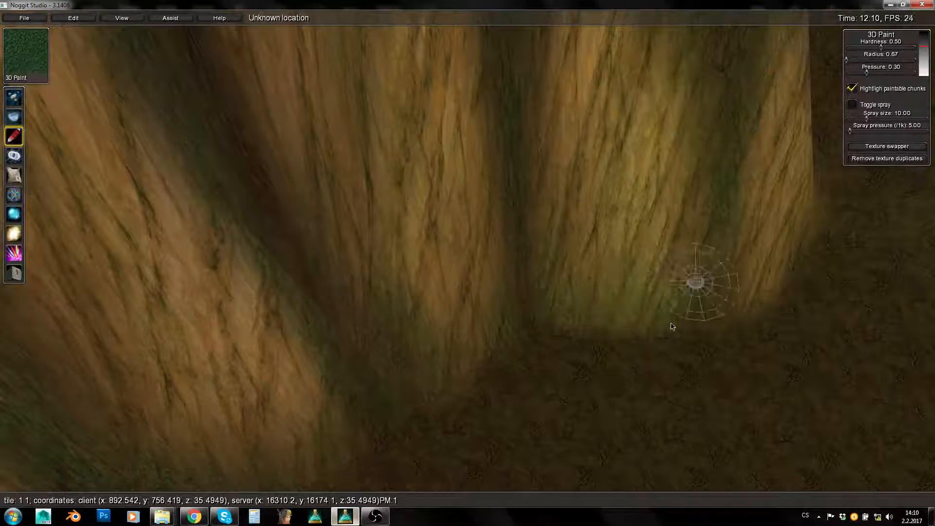
Step: Blend a light grass texture around the tip and back edge of the end rib
key("s")
key("d")
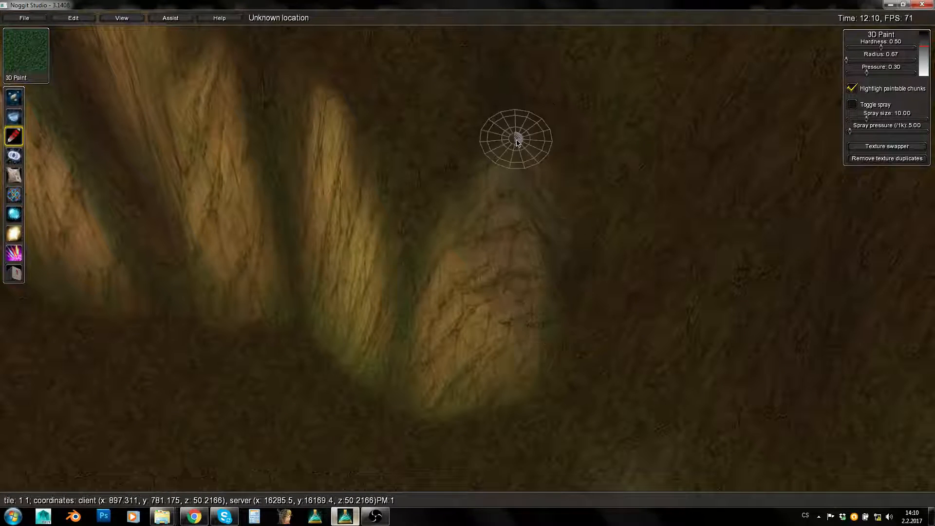
key("s")
key("a")
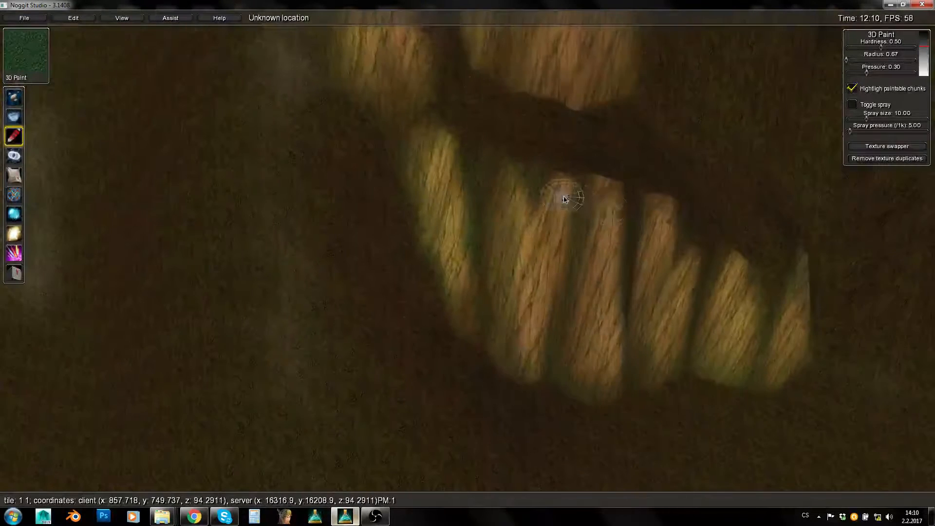
Step: Paint a light grass texture into the crevices and along the base of the upper ribs above the ledge
key("w")
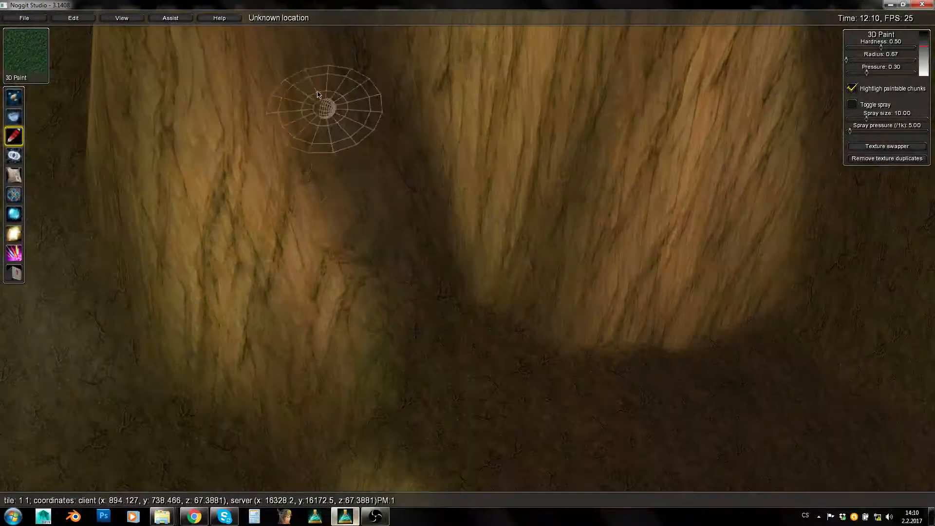
key("s")
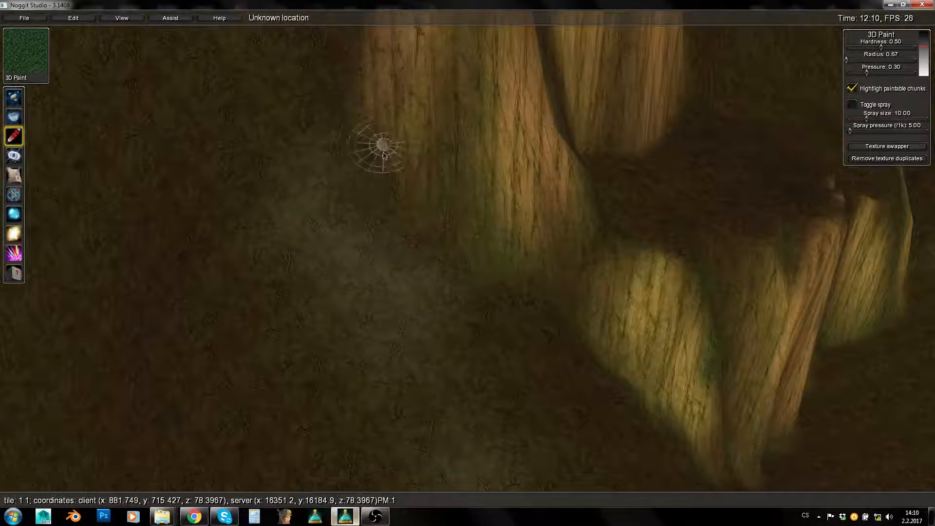
right_click_drag(378, 152, 383, 306)
key("s")
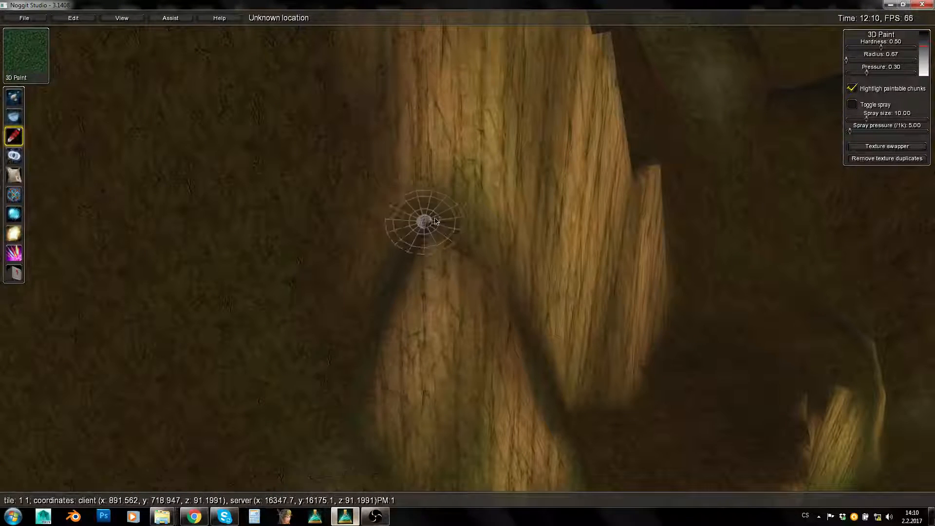
right_click_drag(522, 303, 444, 233)
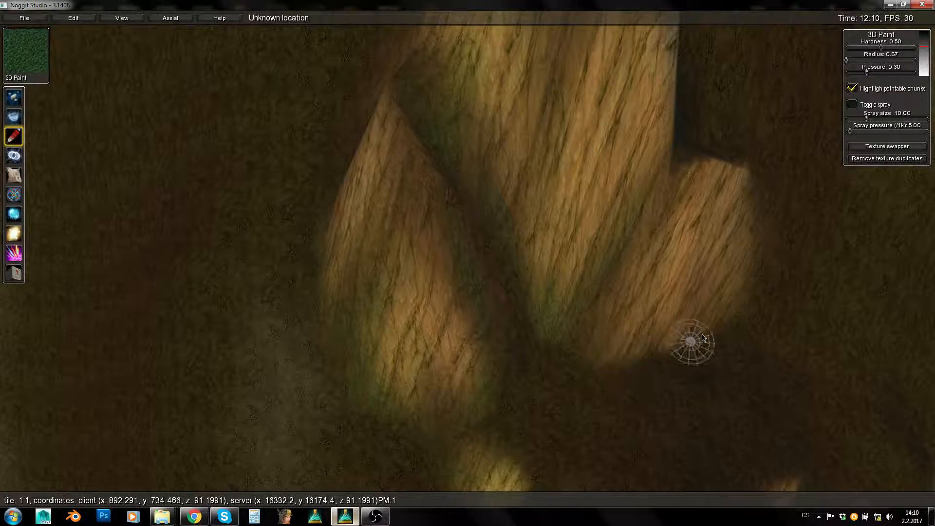
Step: Blend a light grass texture down the back side of the peak and along its outer edge
right_click_drag(674, 164, 386, 291)
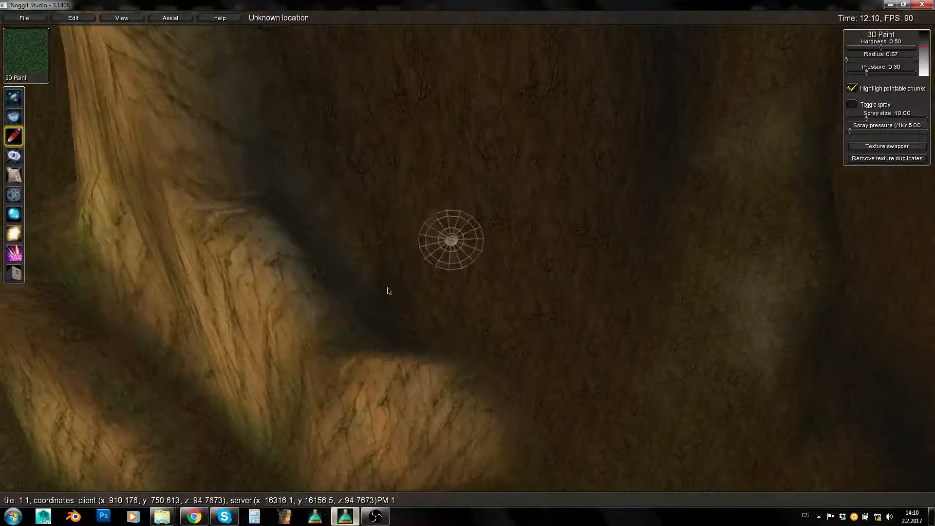
key("q")
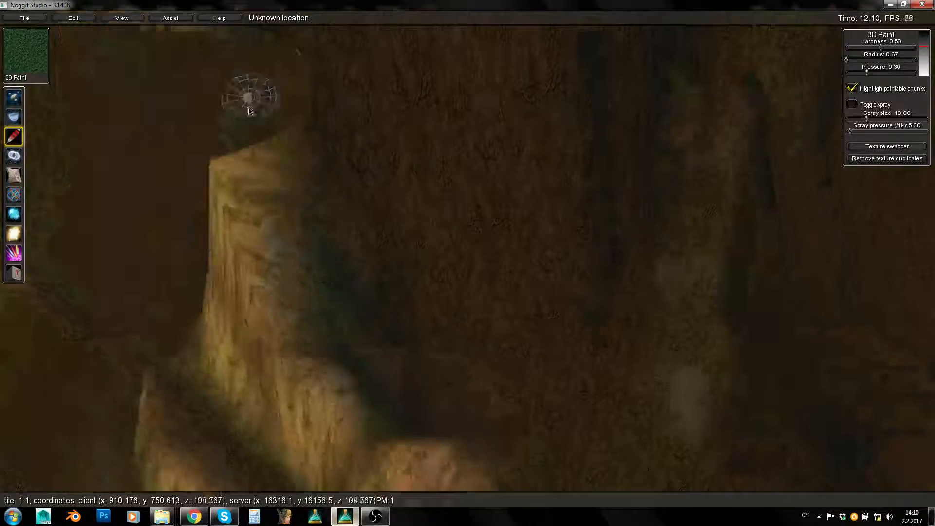
key("w")
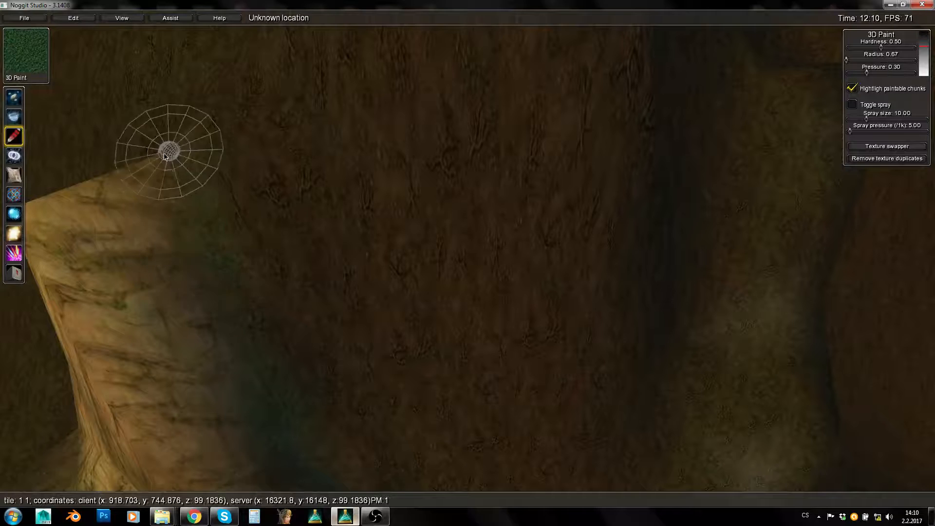
right_click_drag(171, 158, 675, 229)
key("s")
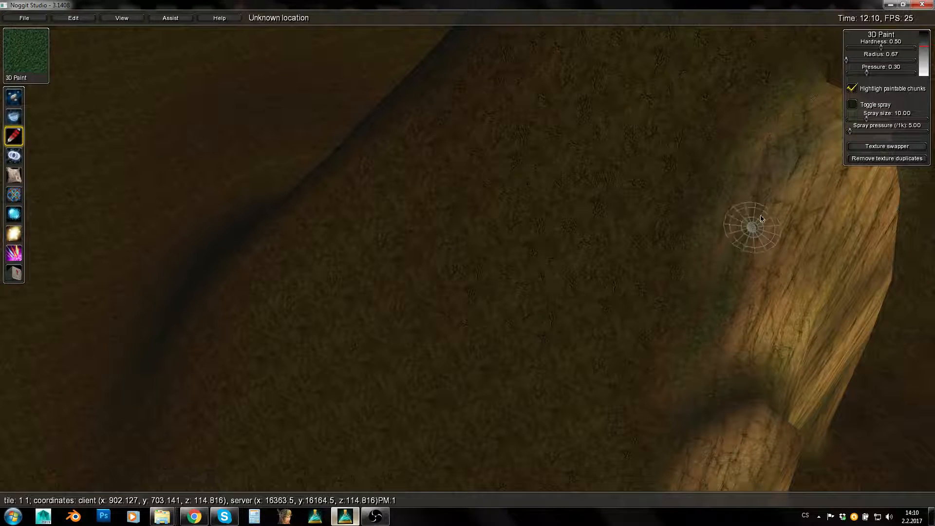
mouse_move(745, 286)
right_mouse_down()
mouse_move(700, 359)
mouse_move(225, 379)
right_mouse_up()
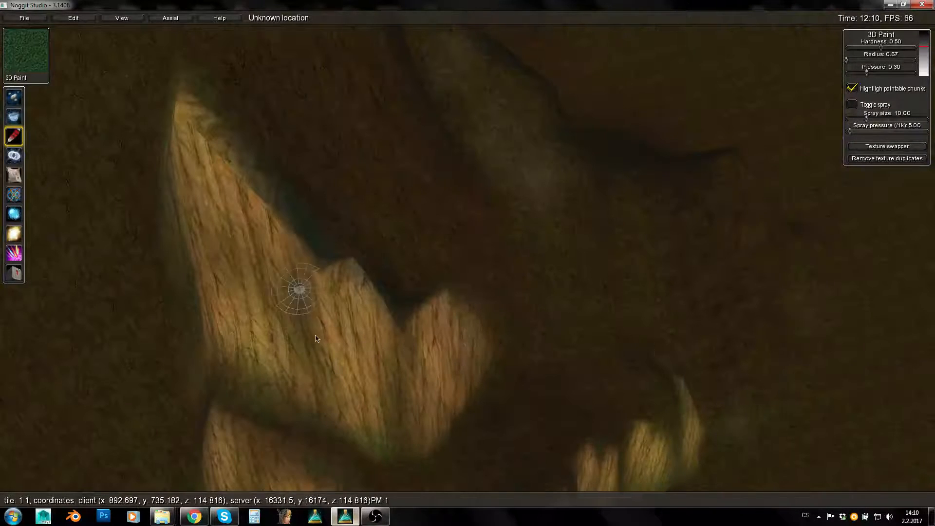
Step: Paint dense grass along the ledge edge above the lower ribs, using full strength, pressure 0.41 and radius 1.27
key("s")
right_click_drag(876, 168, 930, 50)
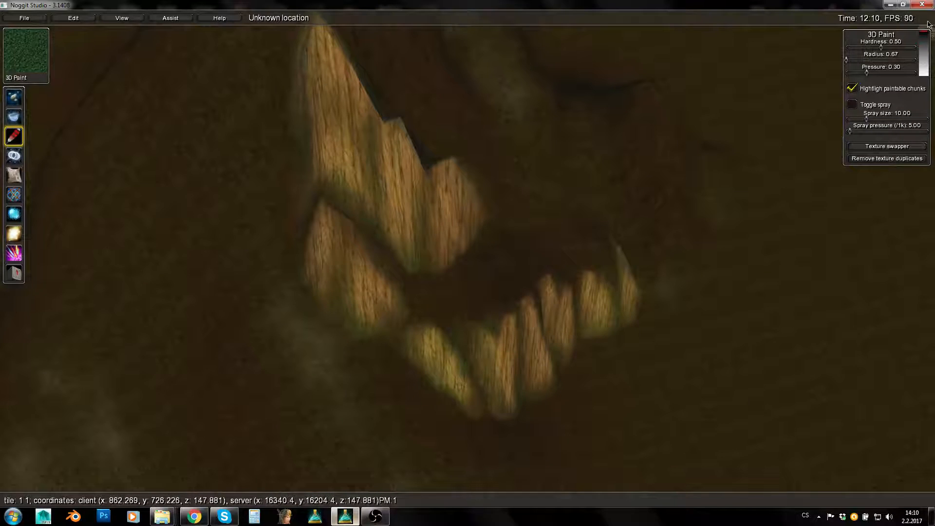
right_click_drag(672, 148, 509, 247)
key("w")
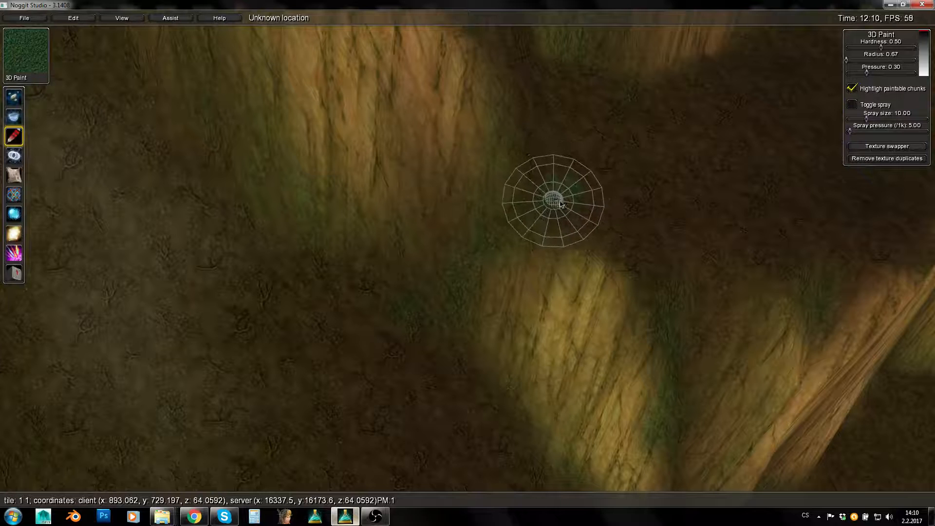
mouse_move(564, 203)
left_mouse_down()
mouse_move(578, 205)
mouse_move(419, 309)
mouse_move(580, 225)
mouse_move(721, 282)
mouse_move(780, 251)
mouse_move(824, 245)
left_mouse_up()
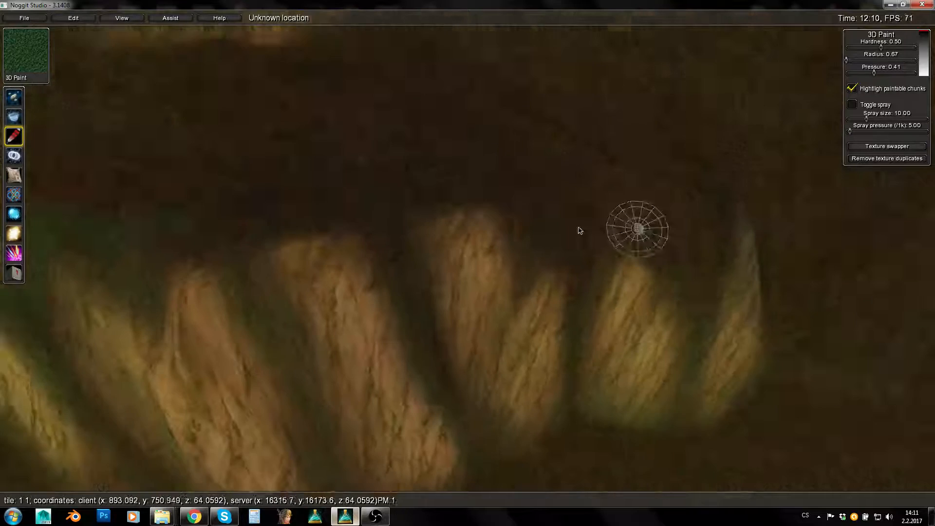
mouse_move(162, 200)
left_mouse_down()
mouse_move(337, 193)
mouse_move(431, 204)
mouse_move(535, 190)
mouse_move(573, 222)
mouse_move(497, 189)
mouse_move(695, 298)
mouse_move(720, 323)
mouse_move(755, 209)
left_mouse_up()
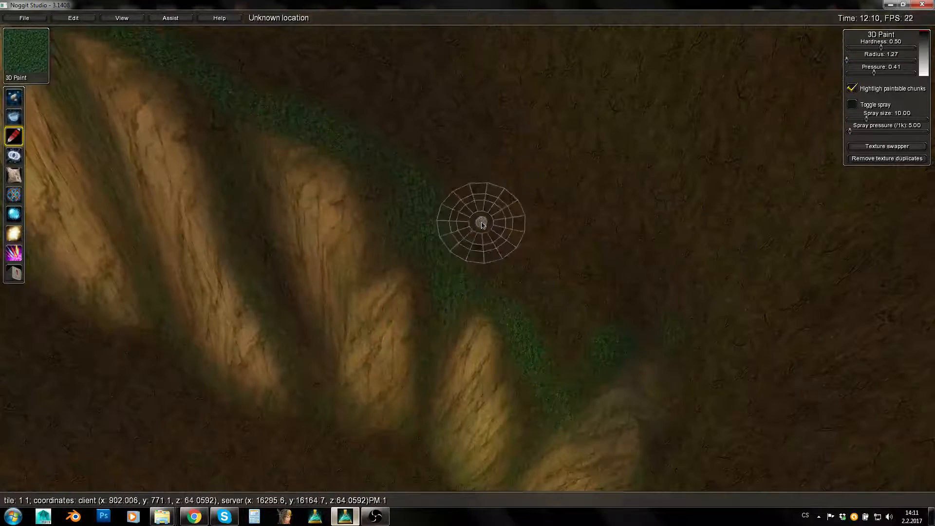
Step: Paint dense grass around the end rib and along the base of the short and middle ribs
mouse_move(481, 224)
left_mouse_down()
mouse_move(691, 367)
mouse_move(672, 448)
left_mouse_up()
key("s")
key("q")
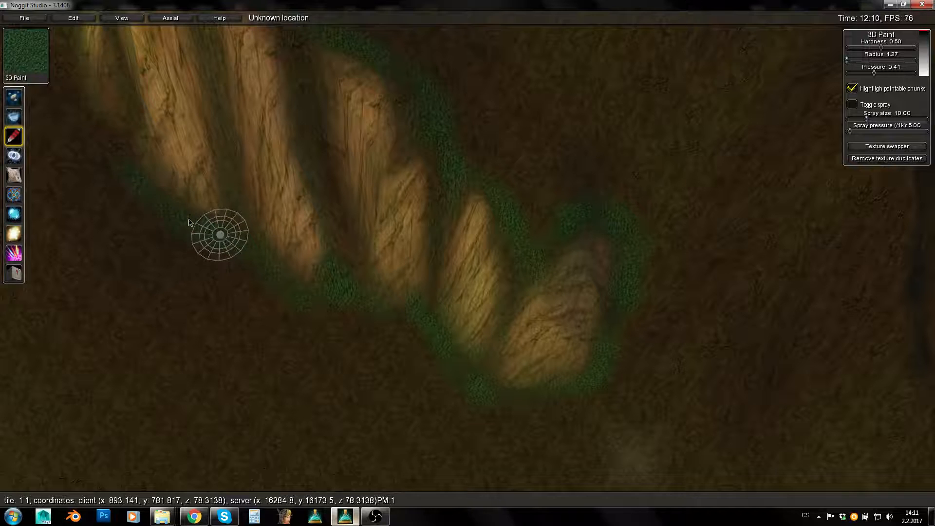
key("a")
key("s")
right_click_drag(578, 159, 574, 291)
key("w")
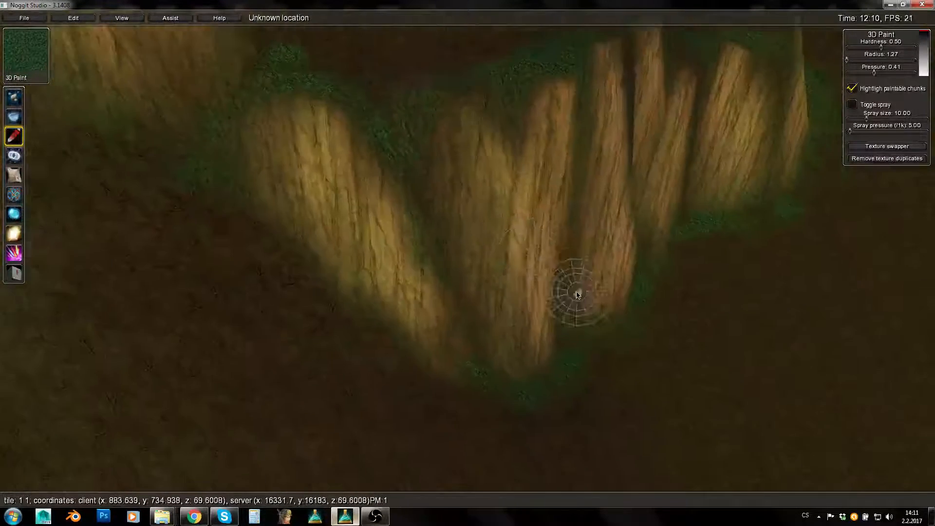
Step: Extend the dense grass along the base of the first lower rib and beneath the small upper rib
key("a")
mouse_move(492, 188)
left_mouse_down()
mouse_move(595, 271)
mouse_move(563, 219)
mouse_move(720, 395)
mouse_move(670, 368)
mouse_move(541, 253)
mouse_move(430, 219)
mouse_move(502, 249)
mouse_move(275, 90)
left_mouse_up()
key("q")
key("q")
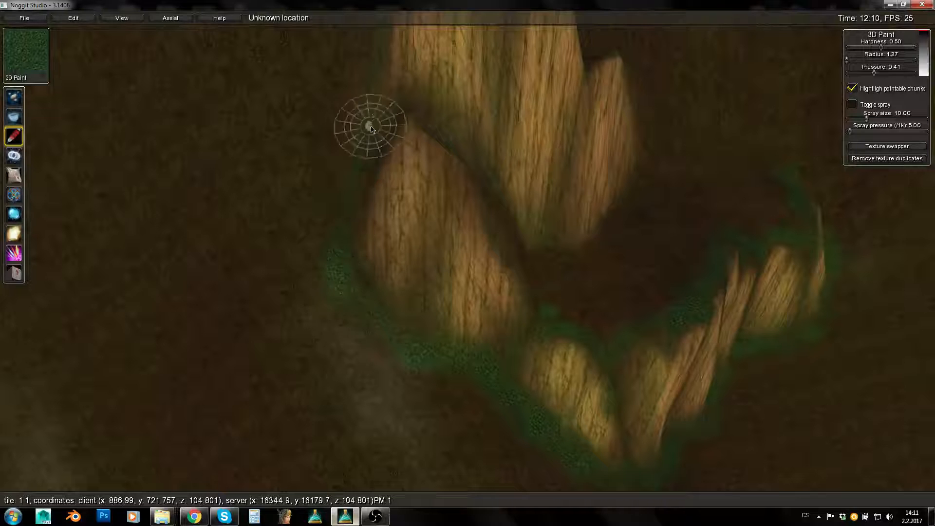
Step: Paint a dense grass strip up the outer edge of the upper ribs towards the peak
left_click_drag(340, 191, 358, 129, "shift")
key("w")
key("q")
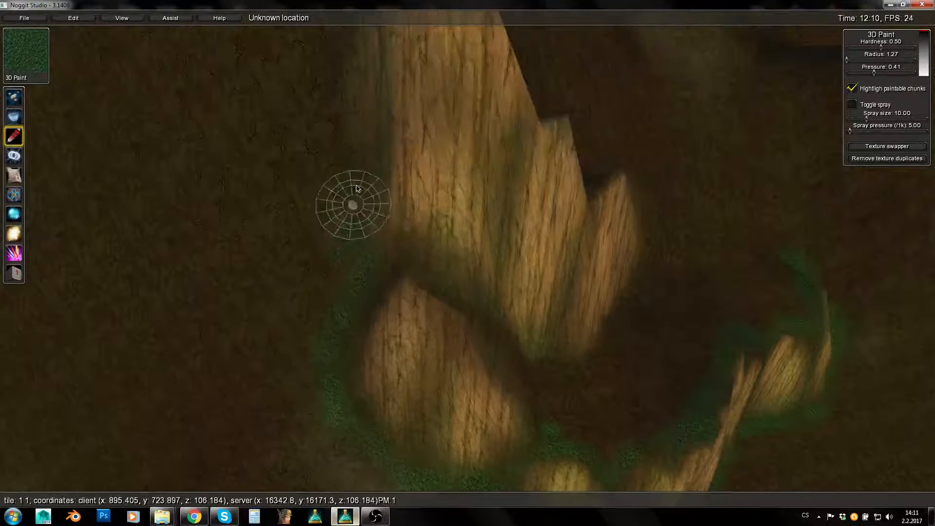
mouse_move(357, 189)
left_mouse_down("shift")
mouse_move(345, 159)
mouse_move(303, 155)
left_mouse_up("shift")
key("w")
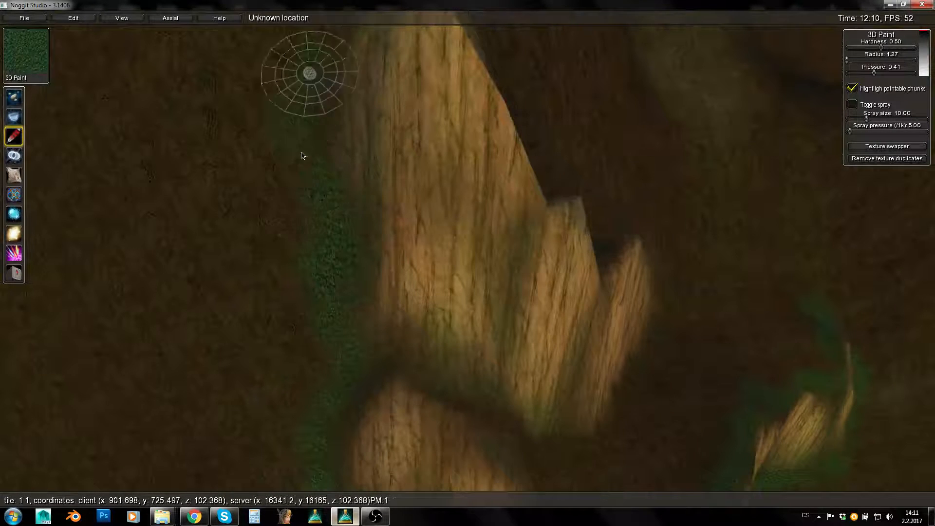
key("q")
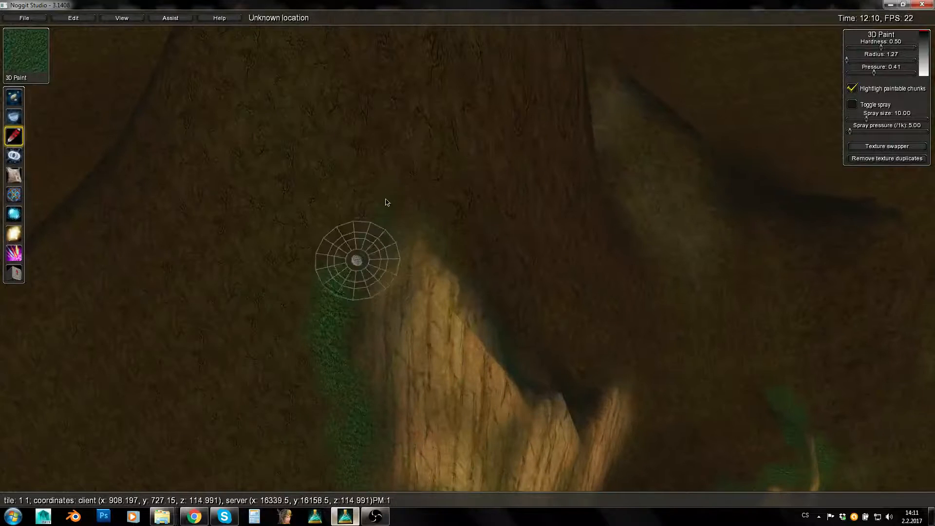
Step: Carry the dense grass around the peak's tip and down the upper part of its back side
mouse_move(357, 260)
left_mouse_down("shift")
mouse_move(347, 267)
mouse_move(414, 208)
mouse_move(476, 256)
mouse_move(428, 207)
mouse_move(493, 258)
mouse_move(479, 248)
left_mouse_up("shift")
key("d")
key("q")
mouse_move(593, 259)
right_mouse_down()
mouse_move(291, 256)
mouse_move(345, 233)
mouse_move(480, 295)
right_mouse_up()
key("w")
left_click_drag(488, 308, 466, 303, "shift")
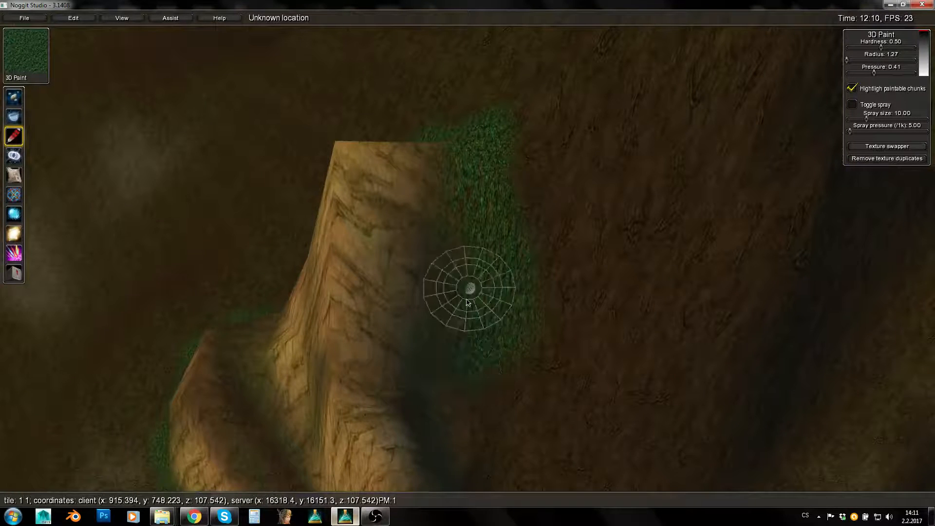
Step: Paint dense grass down the lower back side of the upper ribs to the end of the last one
key("s")
key("d")
right_click_drag(557, 283, 548, 322)
key("w")
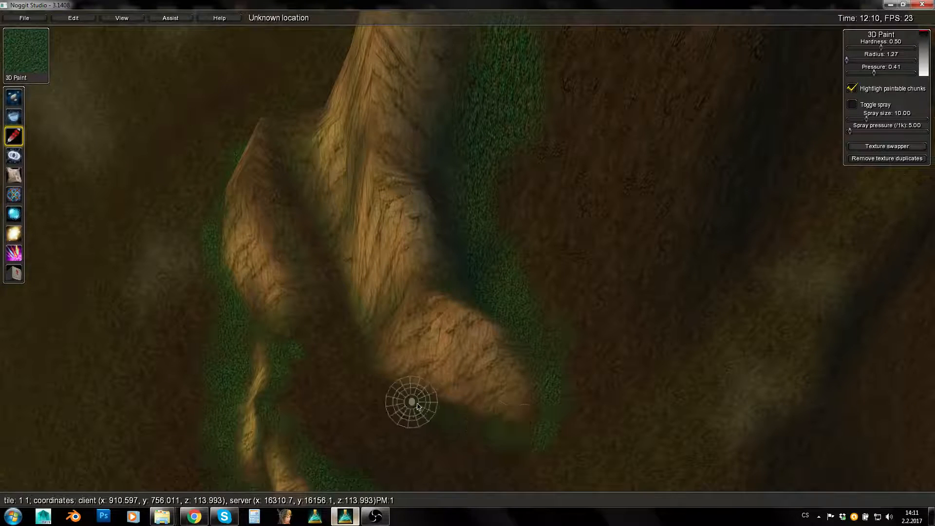
Step: Paint dense grass along the base of the upper ribs where they meet the ledge
key("a")
right_click_drag(633, 251, 799, 258)
key("w")
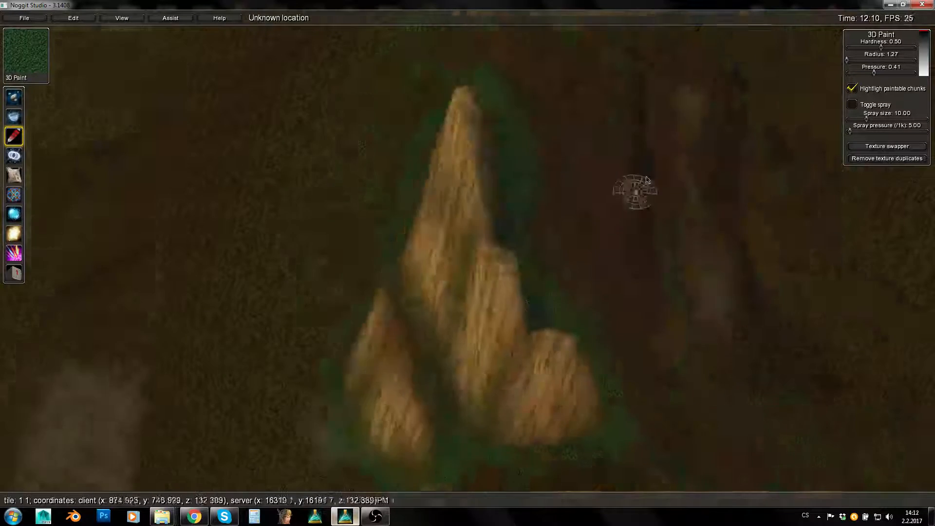
Step: Fill the ledge with dense grass at radius 2.60 and pressure 0.59, and extend it past the open end at radius 3.60 and pressure 0.64
right_click_drag(633, 192, 526, 253)
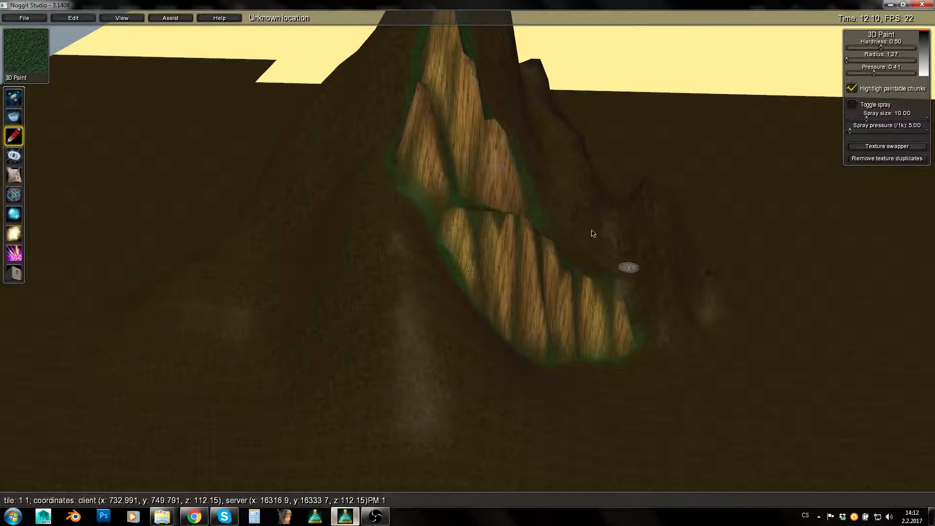
key("w")
right_click_drag(539, 219, 469, 336)
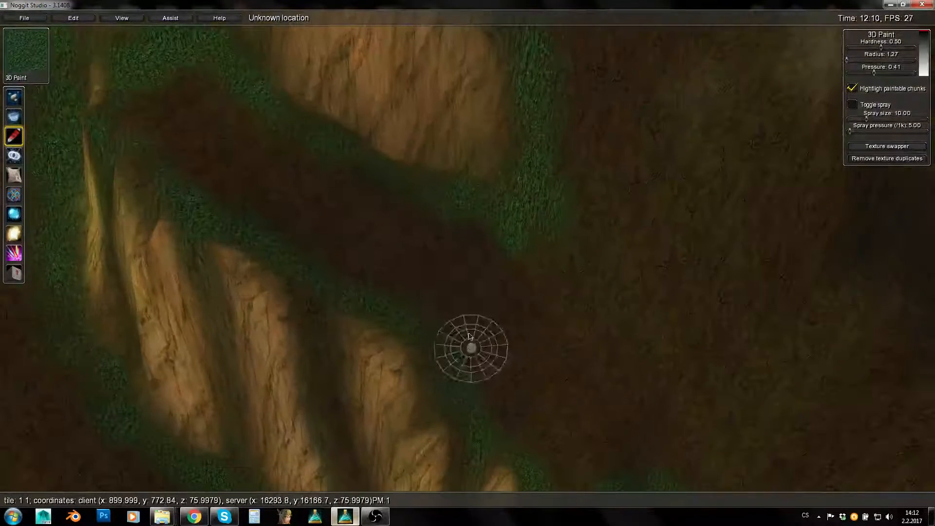
left_click_drag(331, 186, 337, 187, "alt")
mouse_move(183, 104)
left_mouse_down("shift")
mouse_move(141, 117)
mouse_move(152, 142)
mouse_move(246, 163)
mouse_move(216, 102)
mouse_move(276, 213)
mouse_move(197, 170)
mouse_move(368, 280)
mouse_move(207, 185)
mouse_move(449, 254)
mouse_move(224, 136)
mouse_move(415, 209)
mouse_move(219, 94)
mouse_move(307, 153)
mouse_move(265, 158)
mouse_move(211, 127)
mouse_move(246, 145)
left_mouse_up("shift")
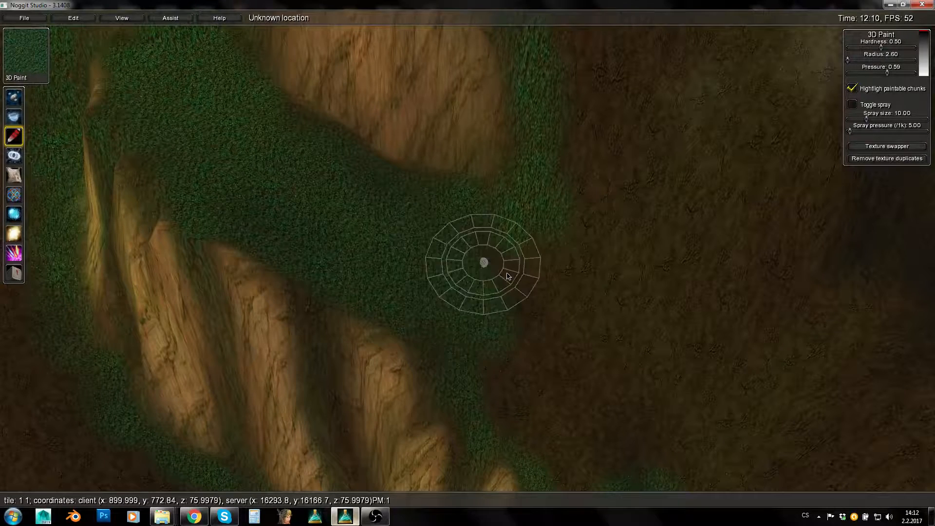
mouse_move(507, 274)
left_mouse_down("shift")
mouse_move(256, 155)
mouse_move(529, 343)
mouse_move(562, 281)
mouse_move(543, 296)
left_mouse_up("shift")
mouse_move(511, 330)
left_mouse_down("shift")
mouse_move(535, 360)
mouse_move(467, 316)
mouse_move(509, 378)
mouse_move(537, 370)
mouse_move(559, 418)
left_mouse_up("shift")
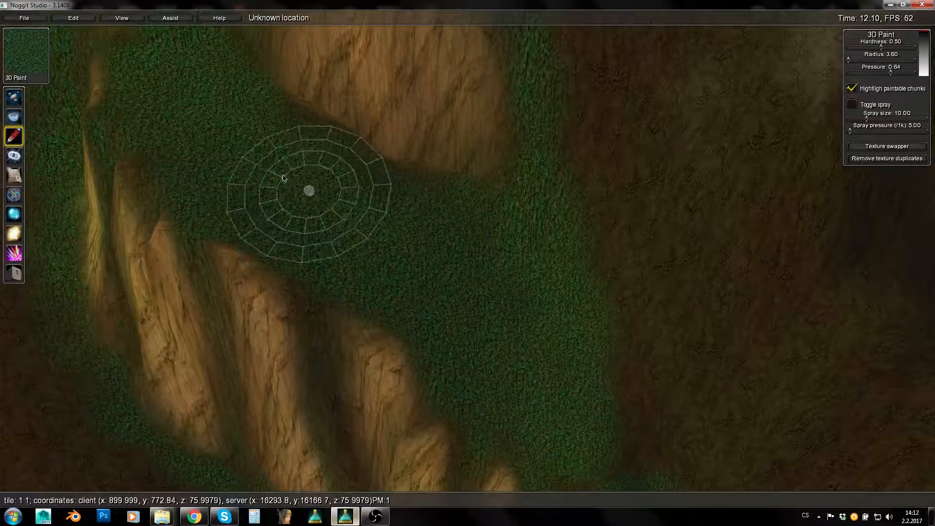
Step: Widen the grass border along the outer side and base of the lower ribs
key("s")
mouse_move(613, 108)
right_mouse_down()
mouse_move(618, 255)
mouse_move(442, 340)
right_mouse_up()
key("w")
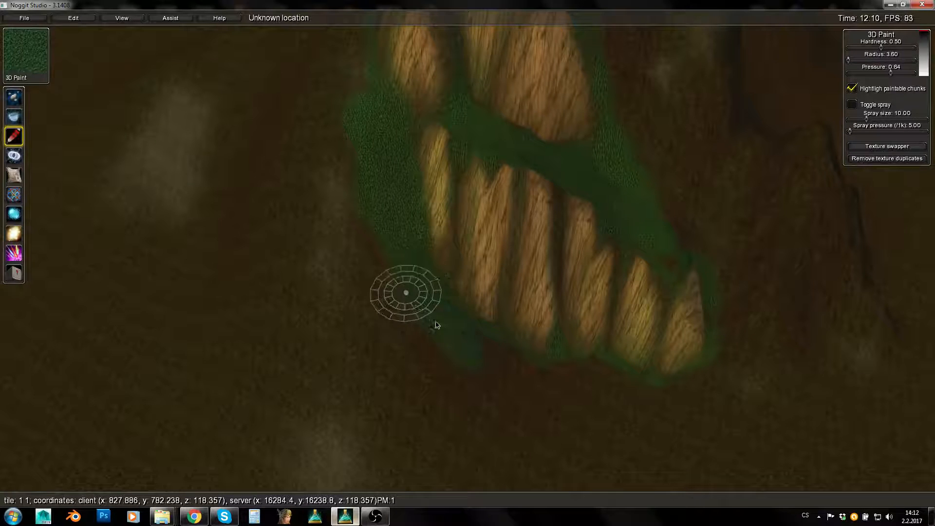
mouse_move(436, 326)
left_mouse_down()
mouse_move(536, 385)
mouse_move(408, 299)
left_mouse_up()
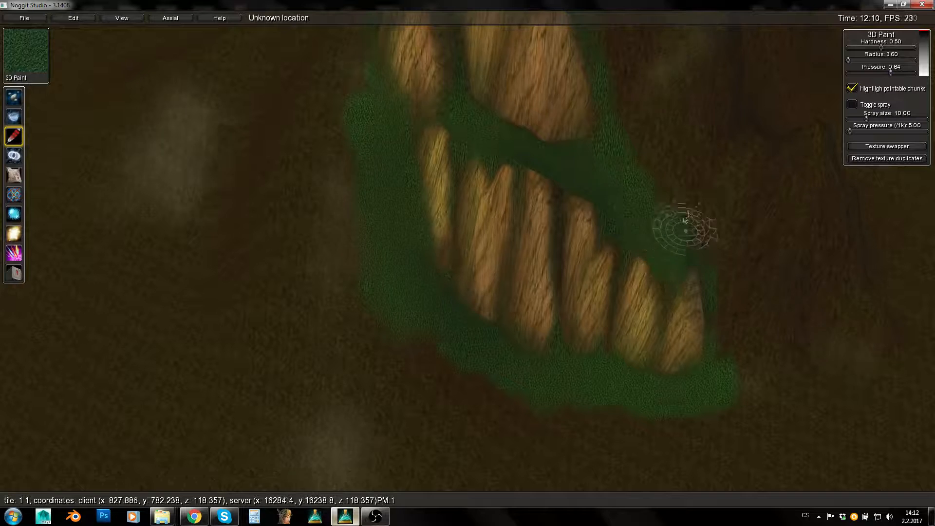
Step: Examine the grass coverage around the painted ribs and ledge from several angles and distances
mouse_move(686, 220)
right_mouse_down()
mouse_move(584, 163)
mouse_move(281, 187)
mouse_move(351, 205)
mouse_move(220, 324)
mouse_move(670, 257)
mouse_move(507, 303)
mouse_move(651, 251)
mouse_move(472, 231)
mouse_move(475, 195)
right_mouse_up()
key("s")
right_click_drag(682, 263, 618, 320)
key("d")
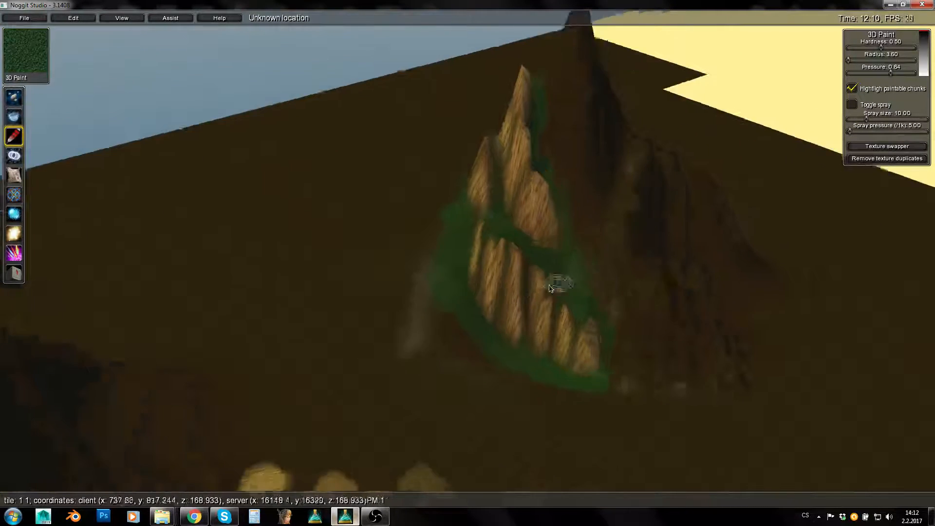
key("w")
right_click_drag(296, 288, 438, 288)
key("s")
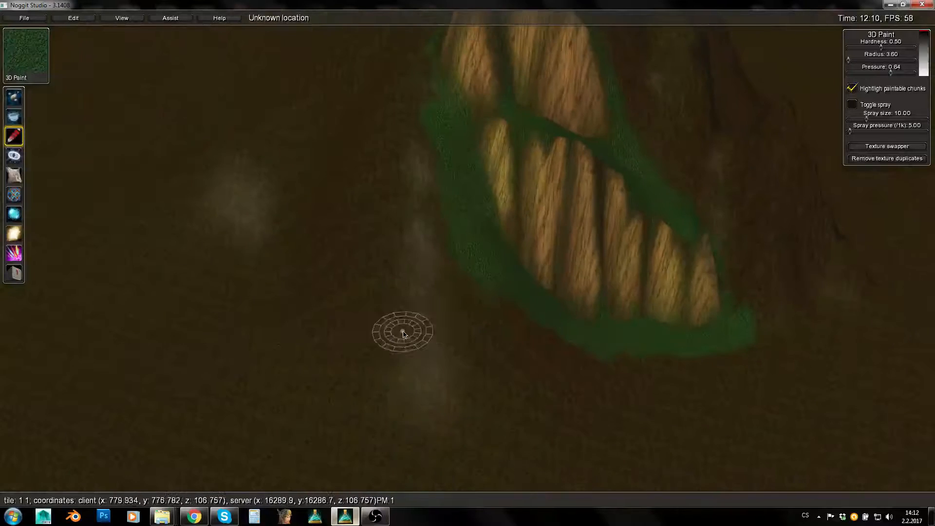
key("d")
key("w")
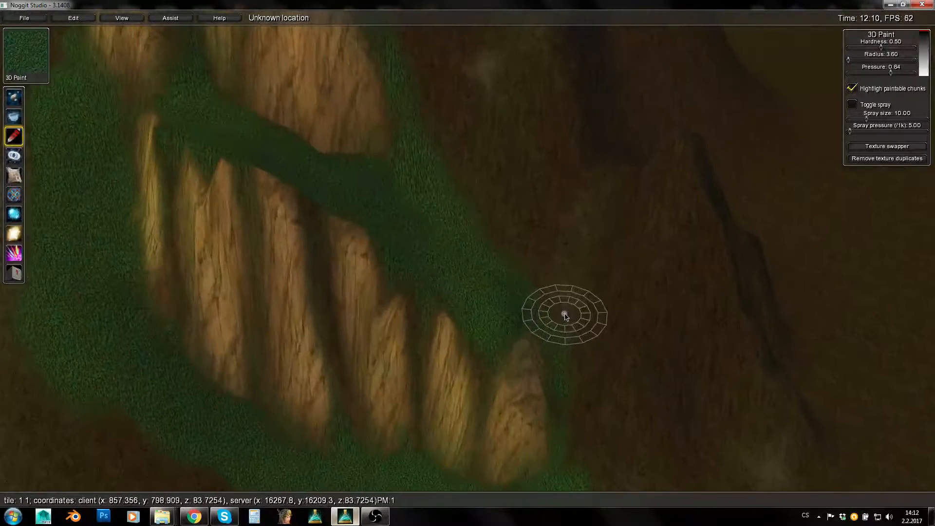
key("s")
key("s")
key("a")
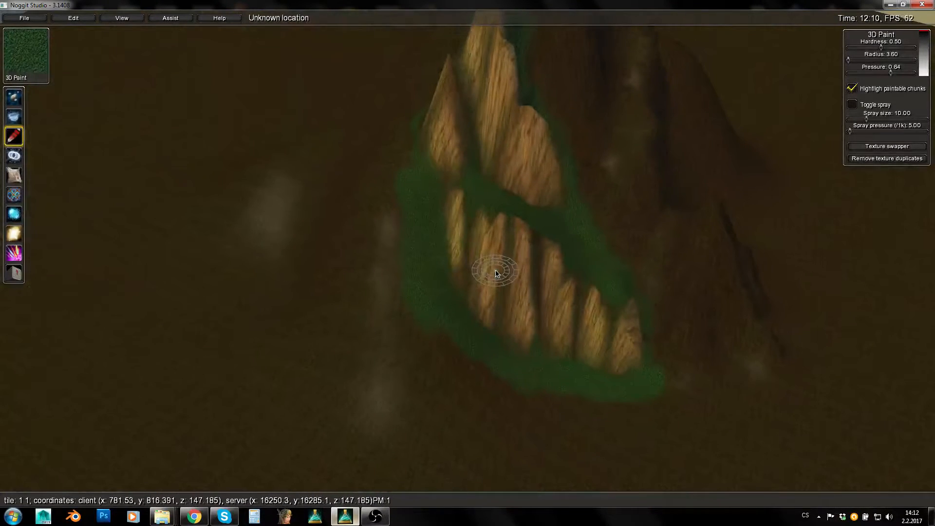